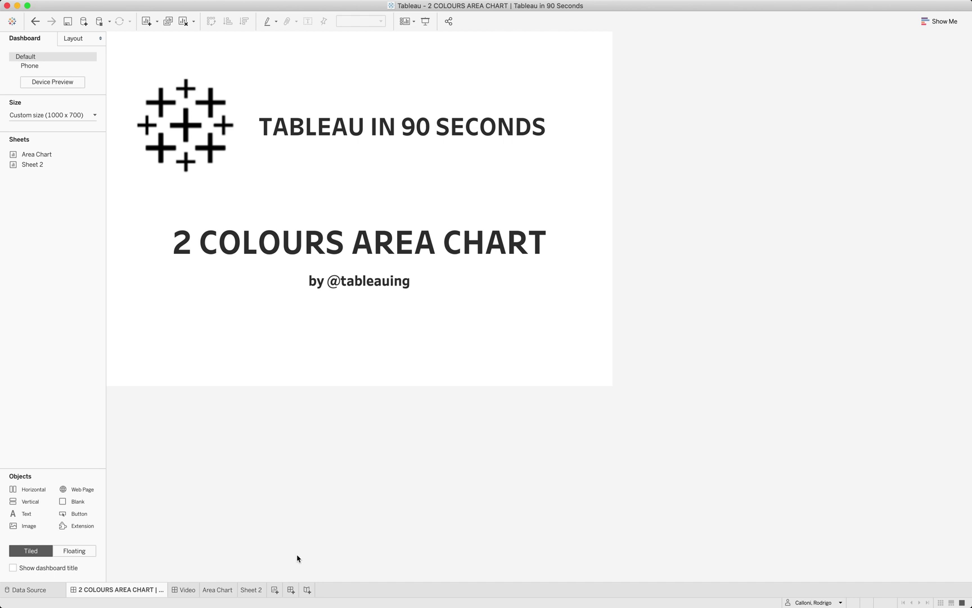
Inspect the Area Chart sheet's tooltips on Brazil's teal-above, red-below zero area
click(217, 590)
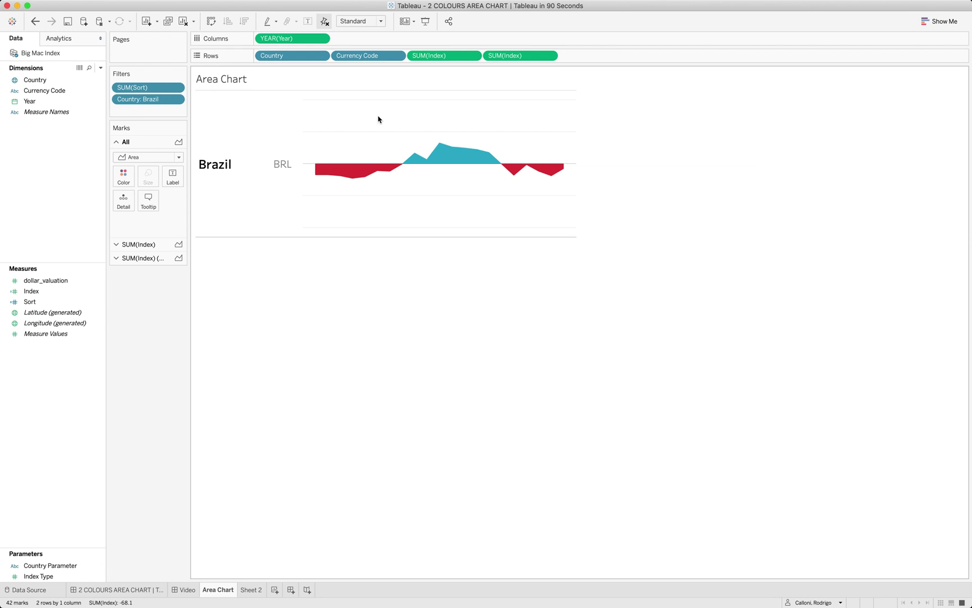
mouse_move(396, 177)
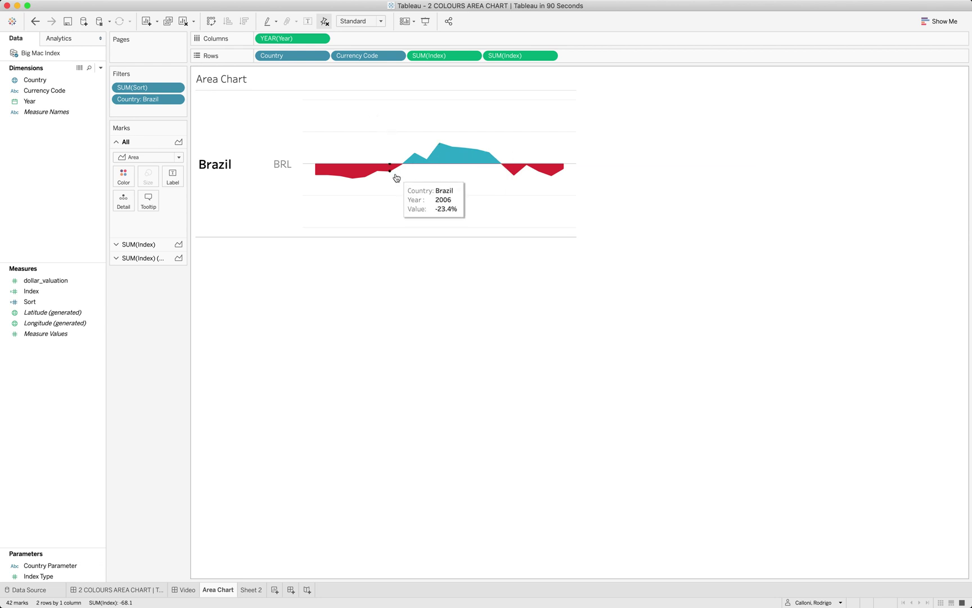
mouse_move(447, 156)
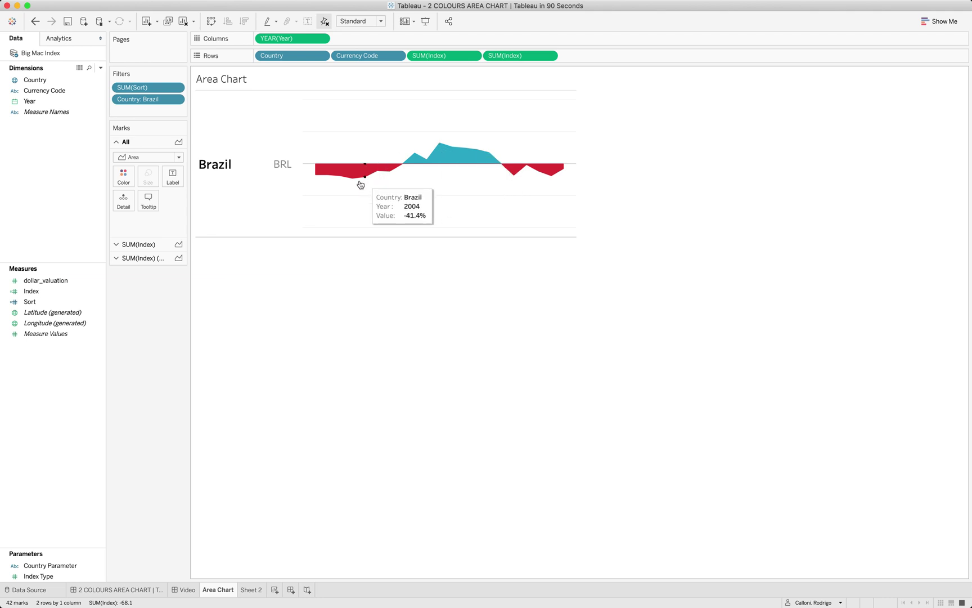
mouse_move(358, 182)
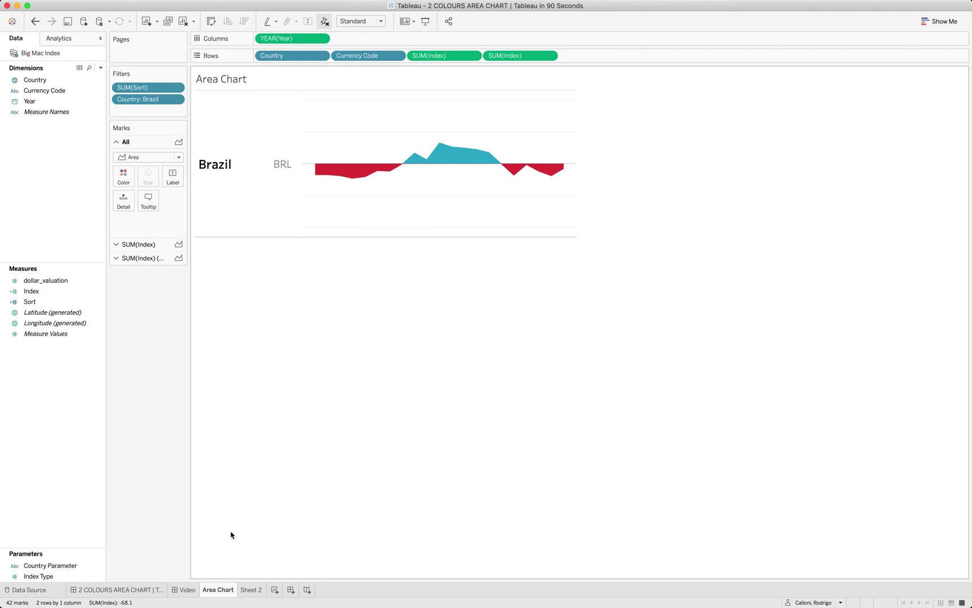
On Sheet 2, build an Area chart: Country and SUM(dollar_valuation) on Rows, YEAR(Year) on Columns
click(251, 590)
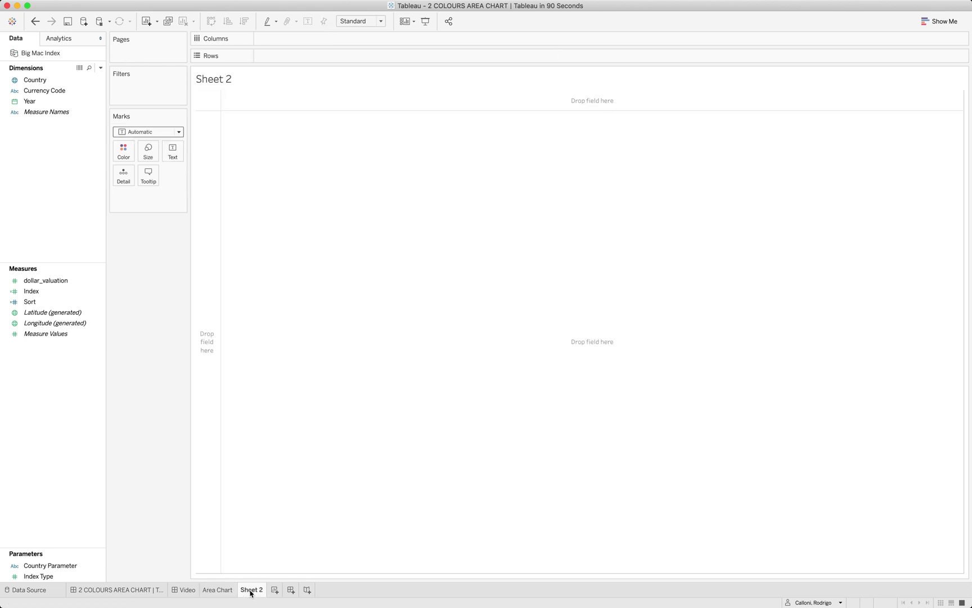
click(41, 83)
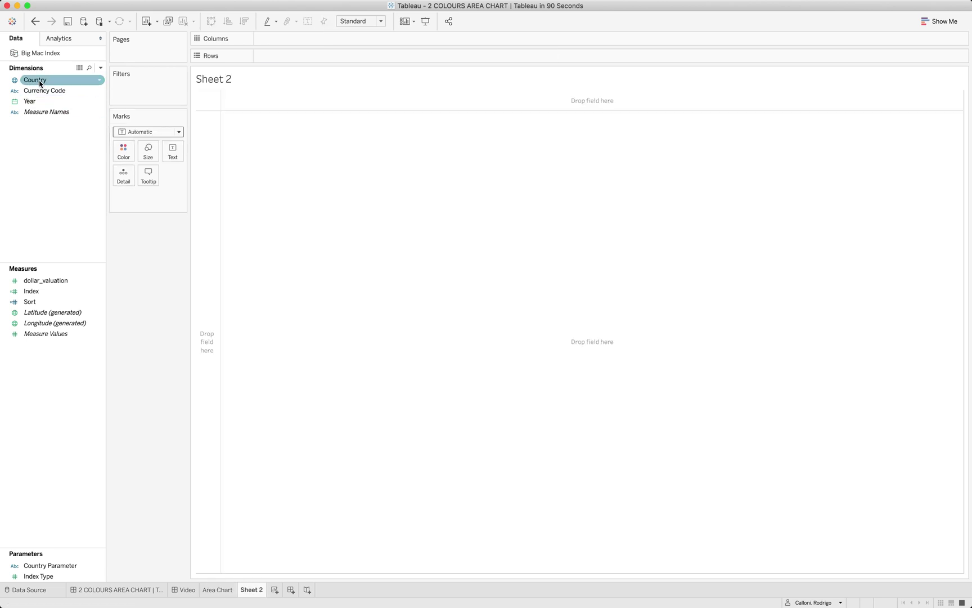
drag(41, 83, 205, 189)
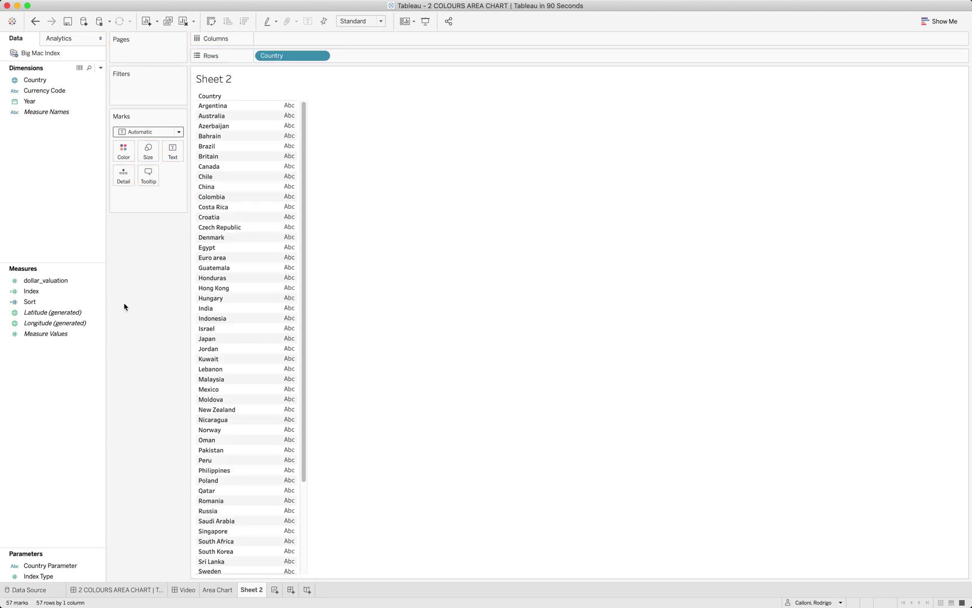
click(73, 111)
drag(41, 102, 279, 39)
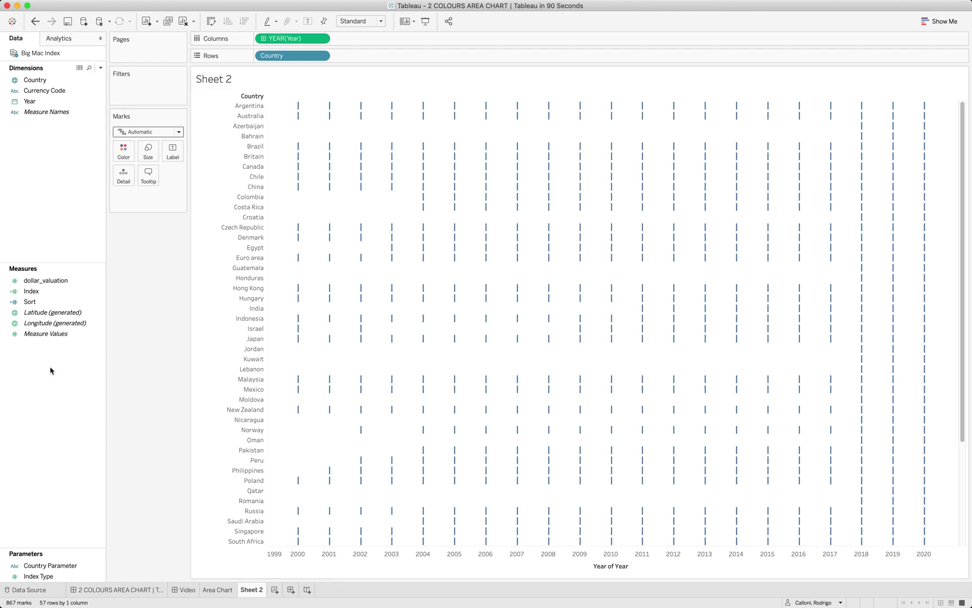
click(179, 133)
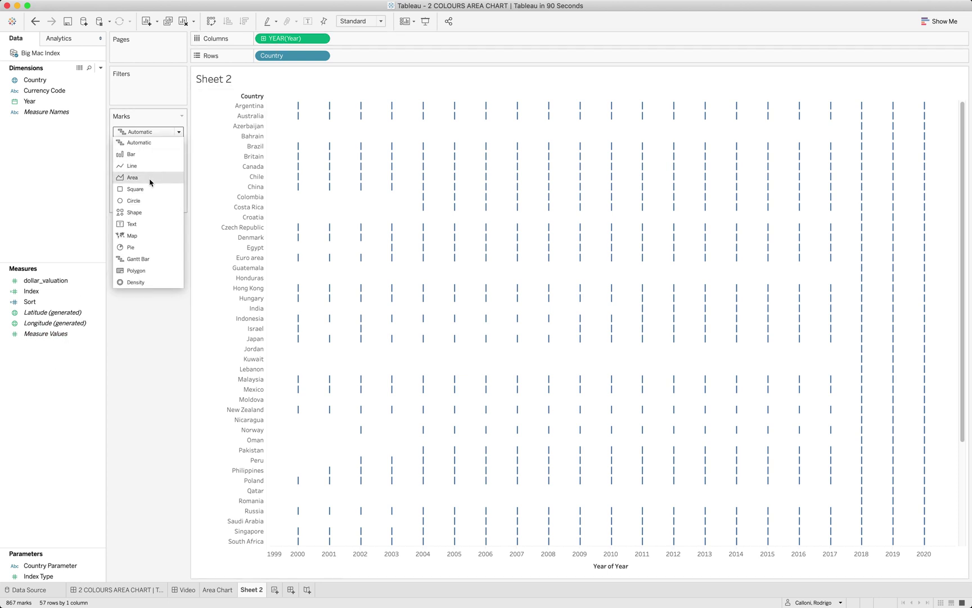
click(150, 182)
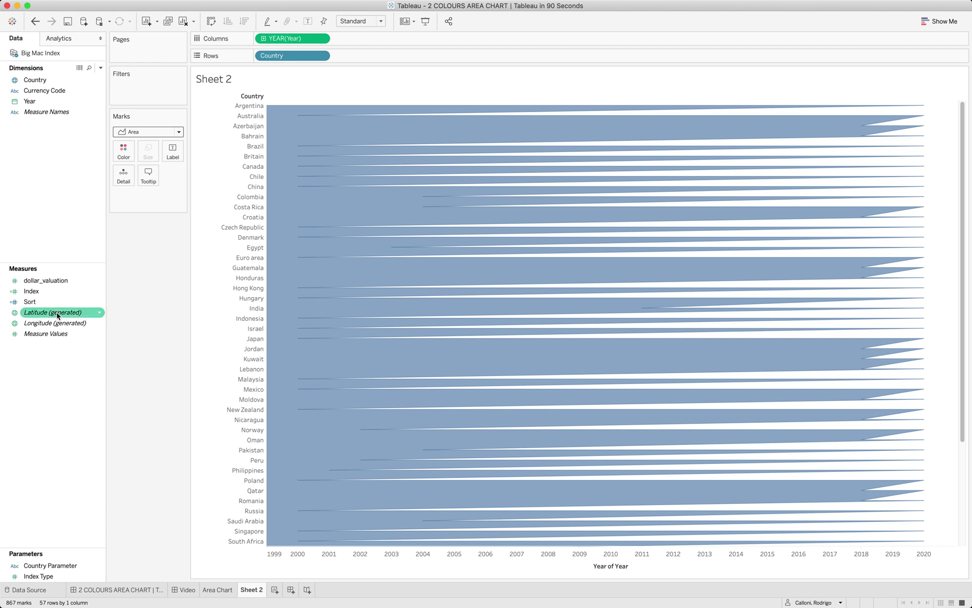
mouse_move(46, 285)
mouse_down()
mouse_move(390, 75)
mouse_move(378, 60)
mouse_up()
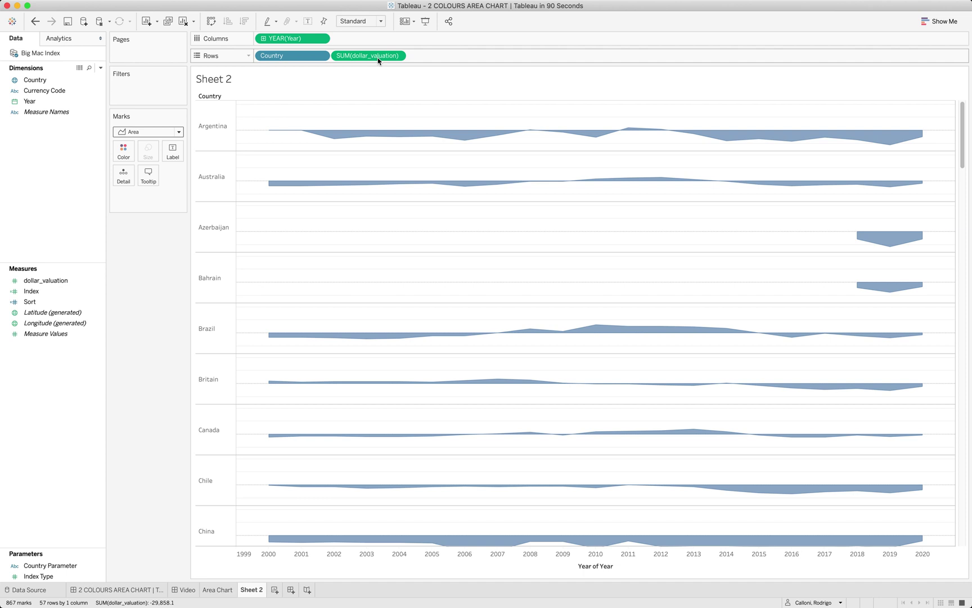
Duplicate SUM(dollar_valuation) on Rows, colouring the first measure teal and the second red
drag(378, 61, 437, 60)
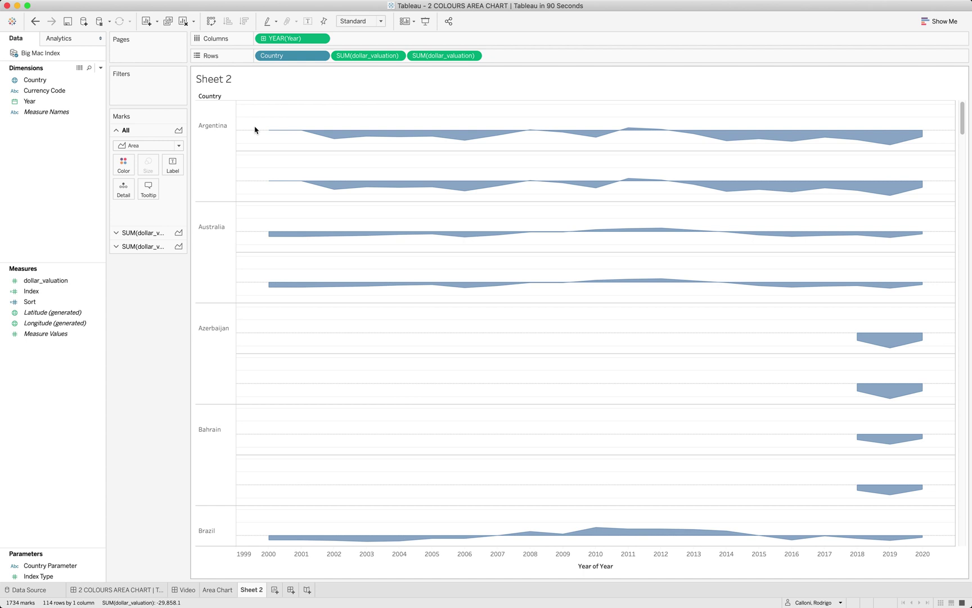
click(152, 237)
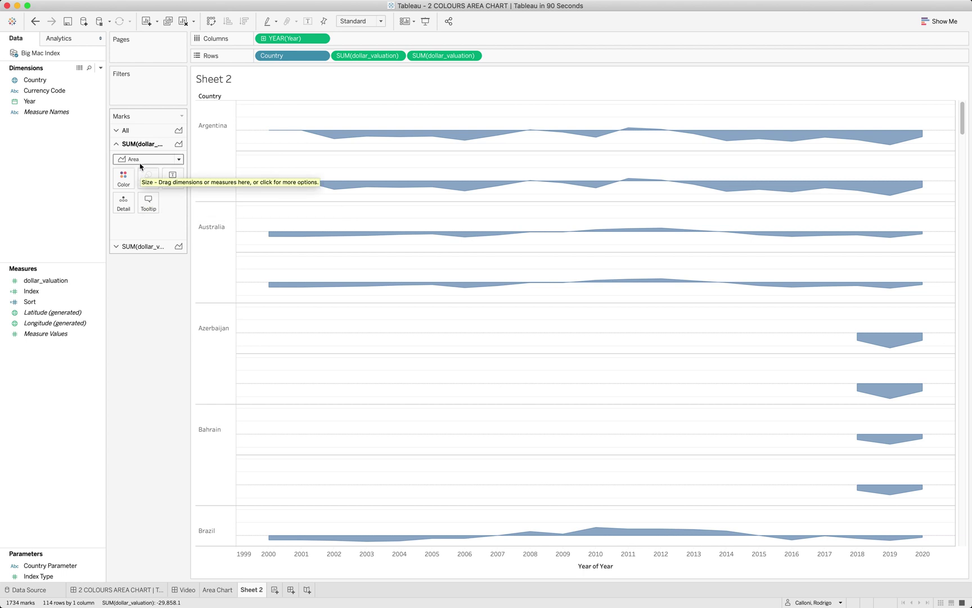
click(123, 178)
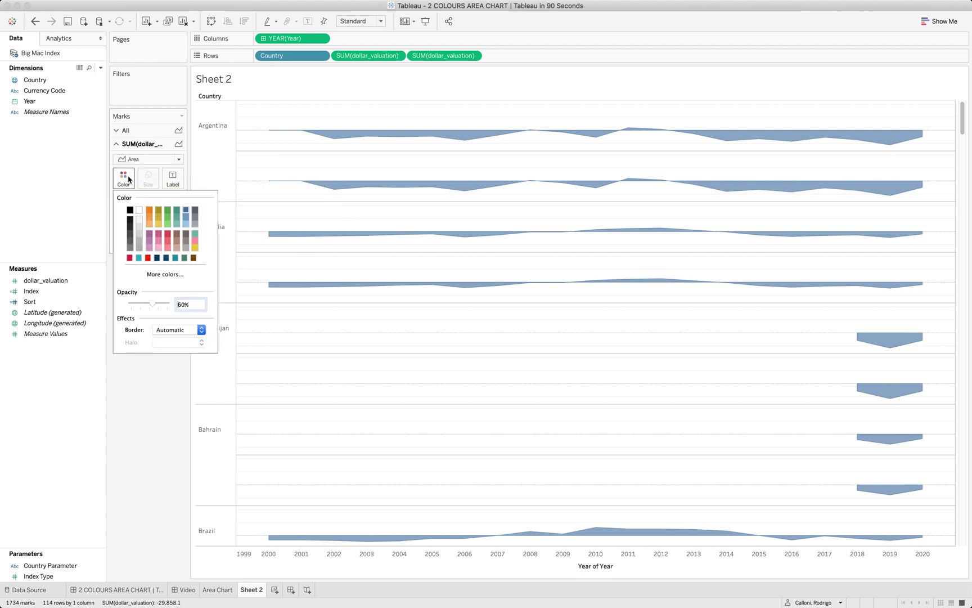
click(139, 258)
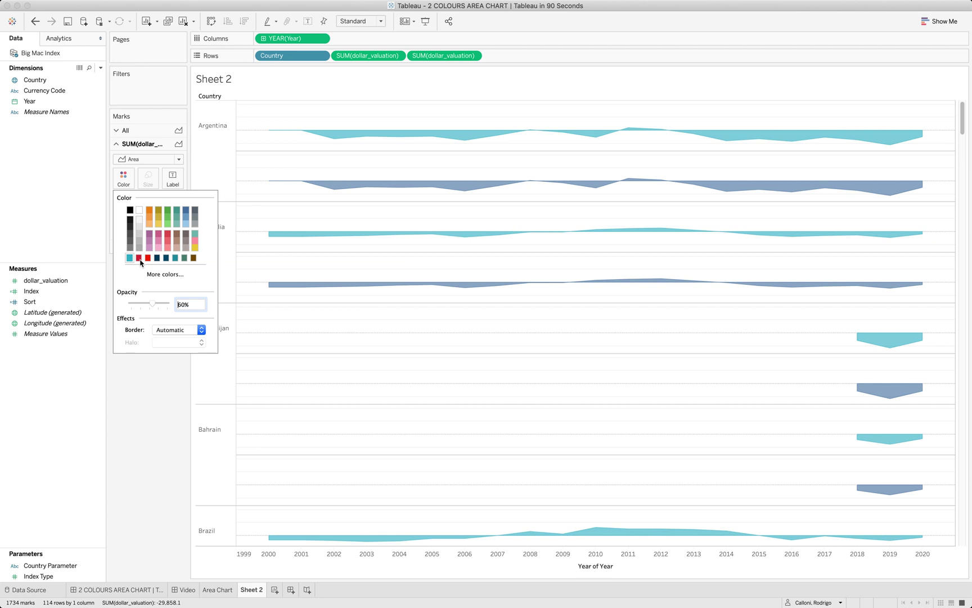
click(141, 386)
click(139, 248)
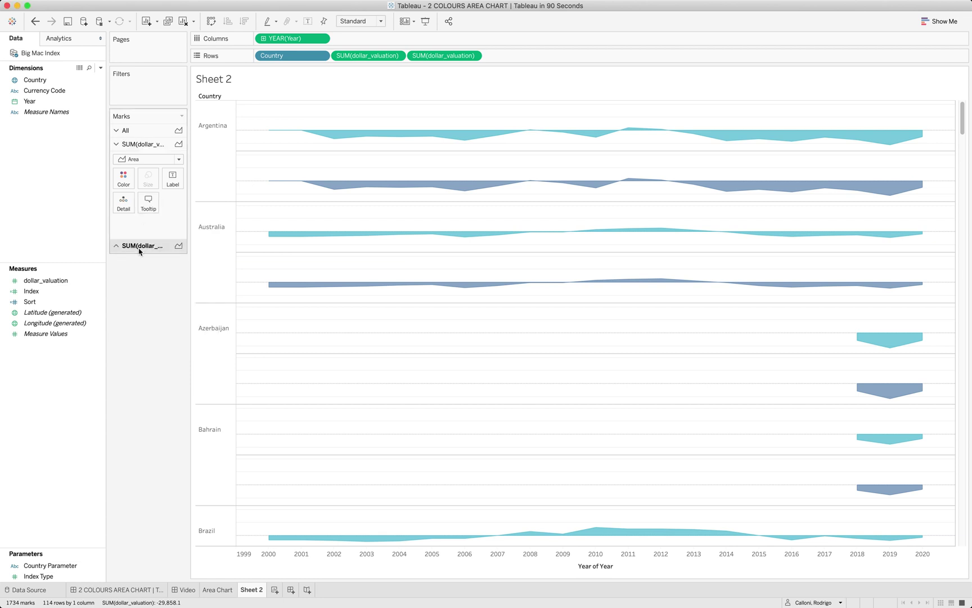
click(124, 191)
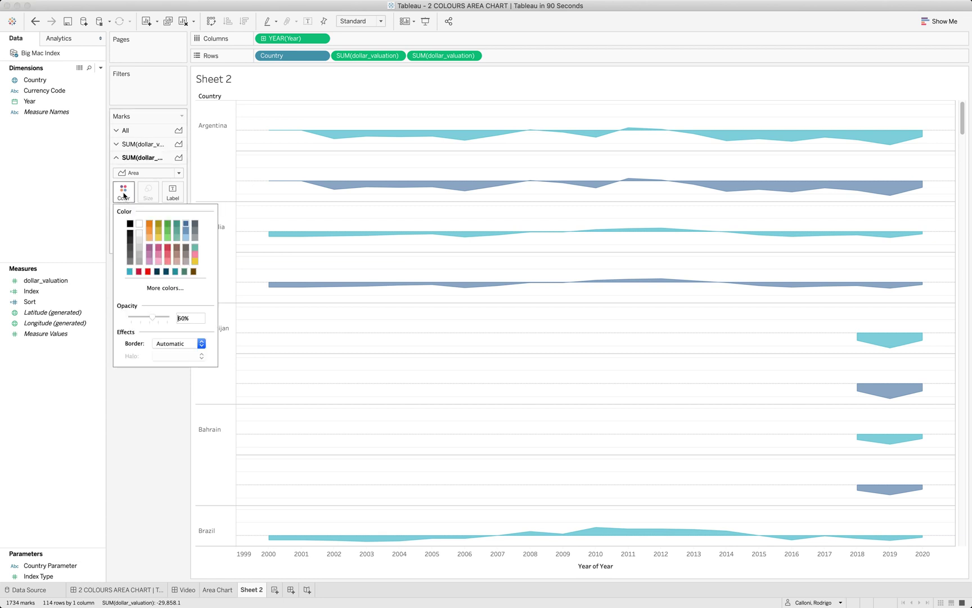
click(138, 272)
click(122, 493)
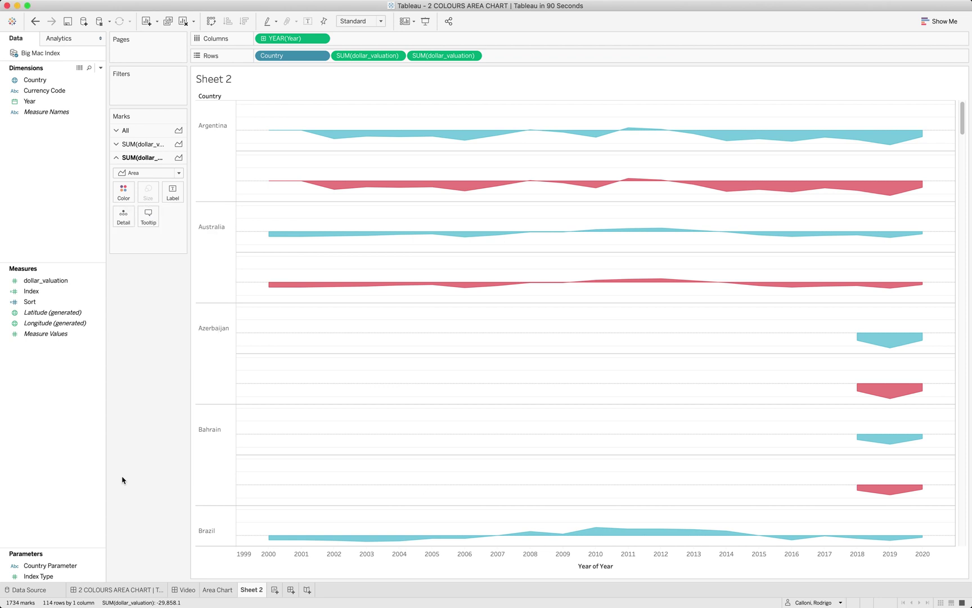
Set the opacity for all marks to 100%
click(123, 130)
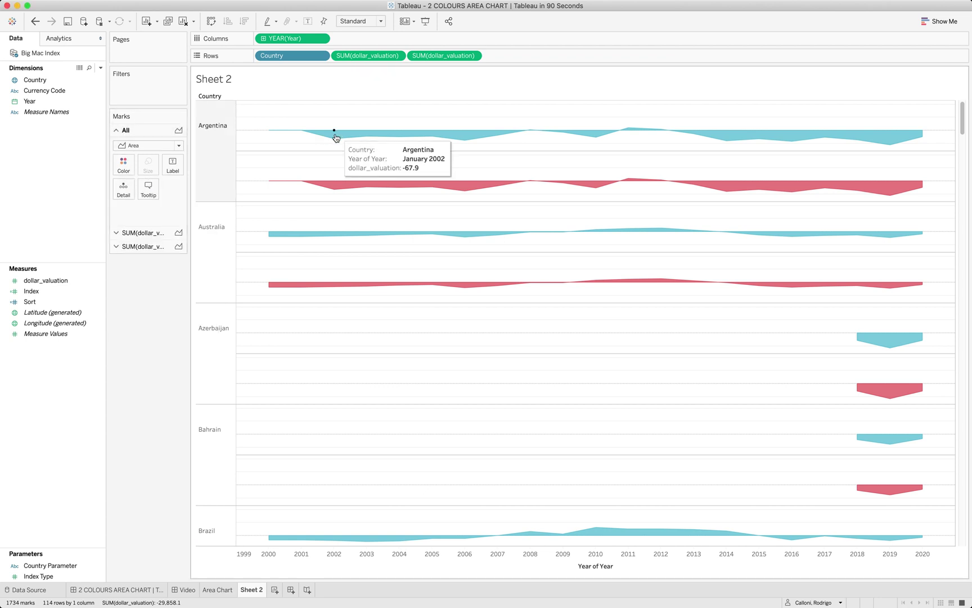
click(124, 165)
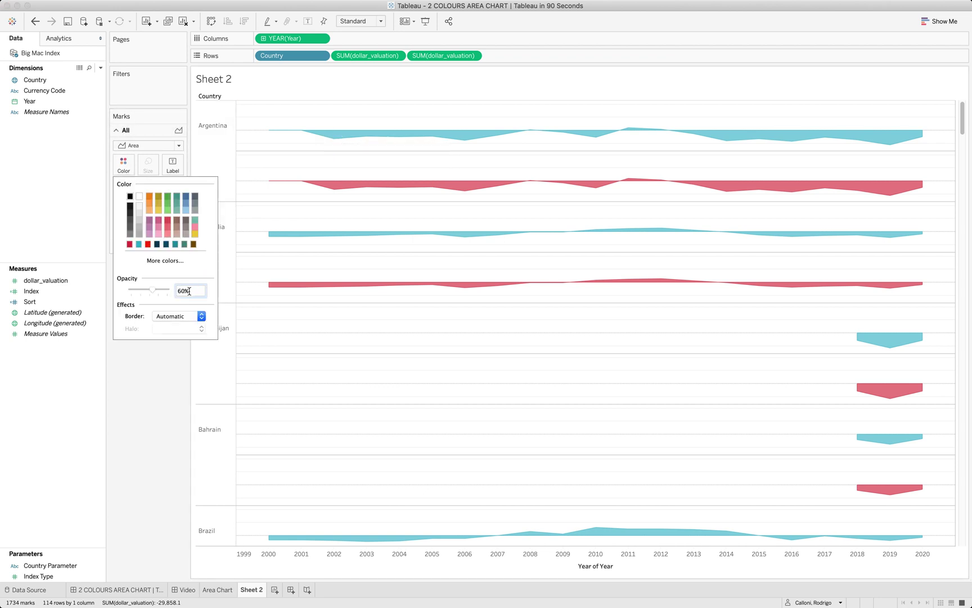
click(181, 291)
key(BackSpace)
text(10)
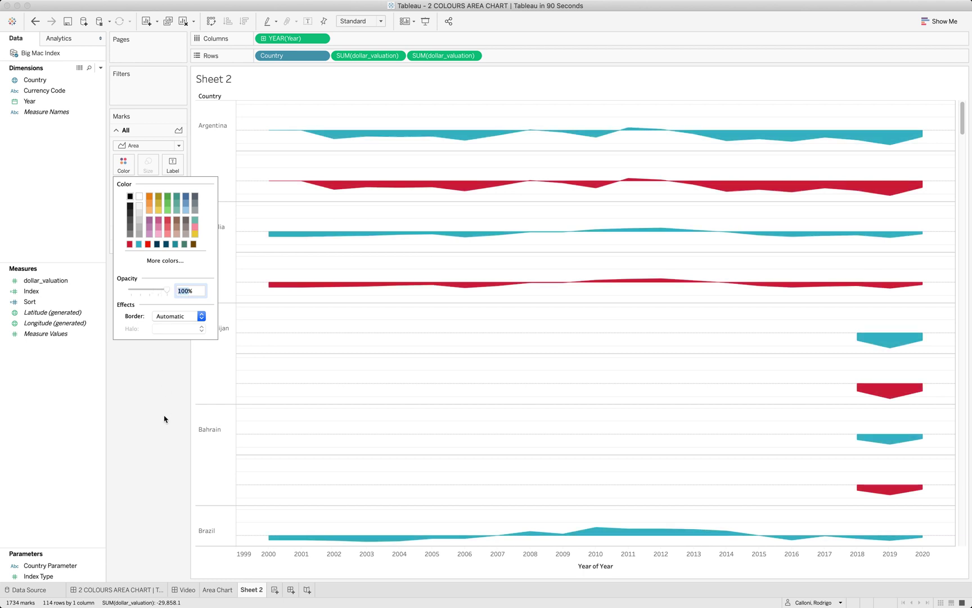
click(165, 421)
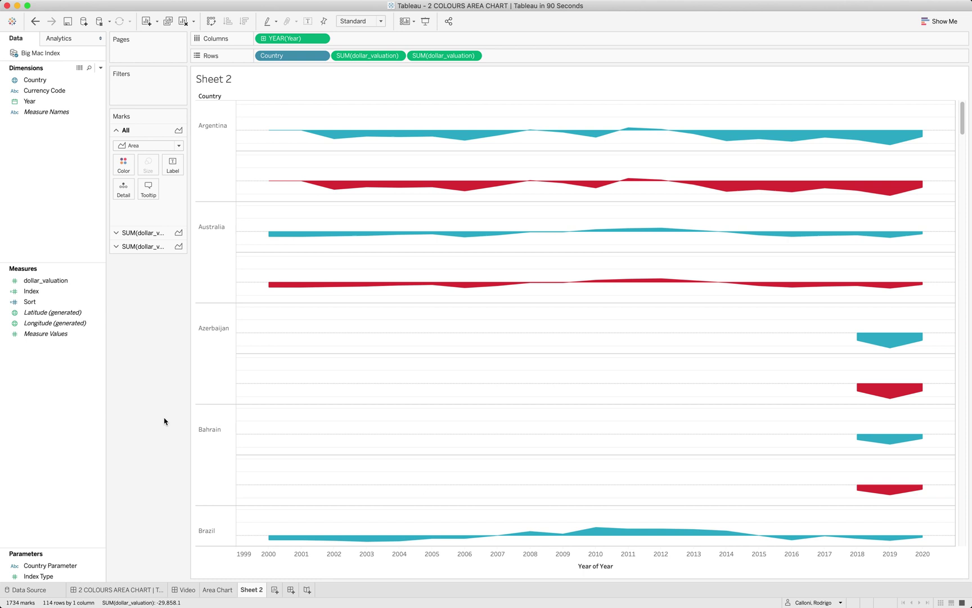
Show the dollar_valuation axes and fix the upper axis to start at 0 with an automatic end
right_click(342, 59)
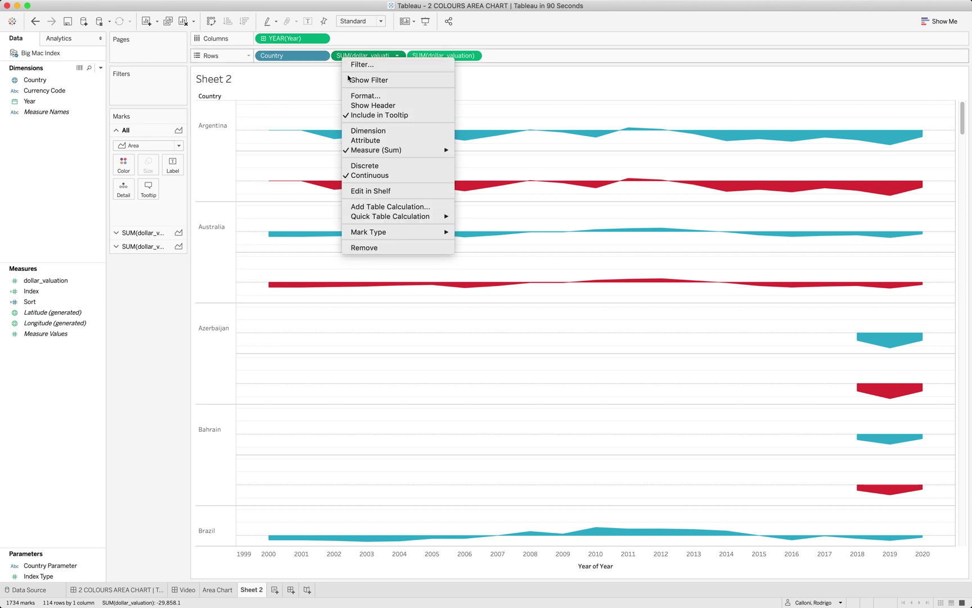
click(353, 106)
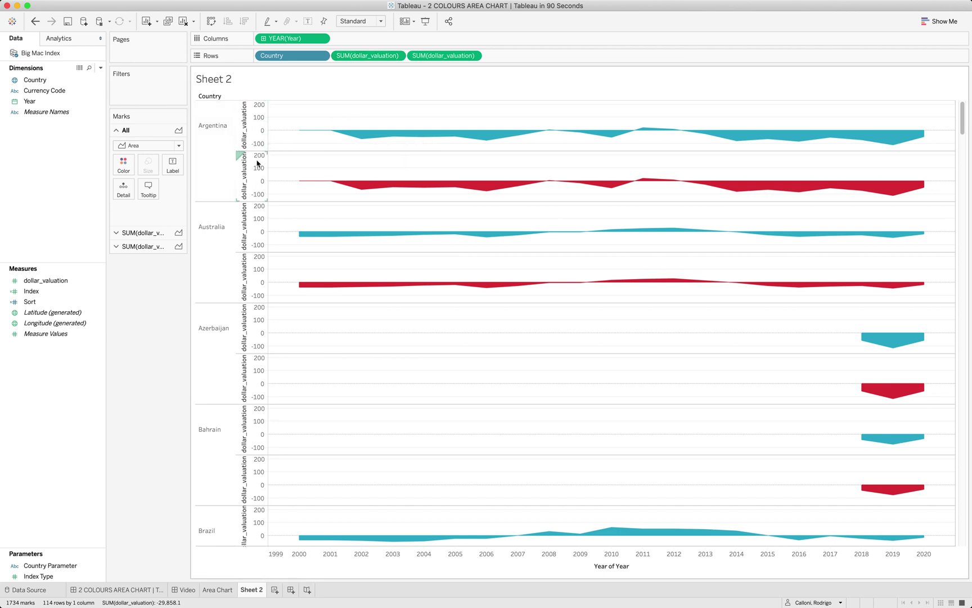
right_click(259, 122)
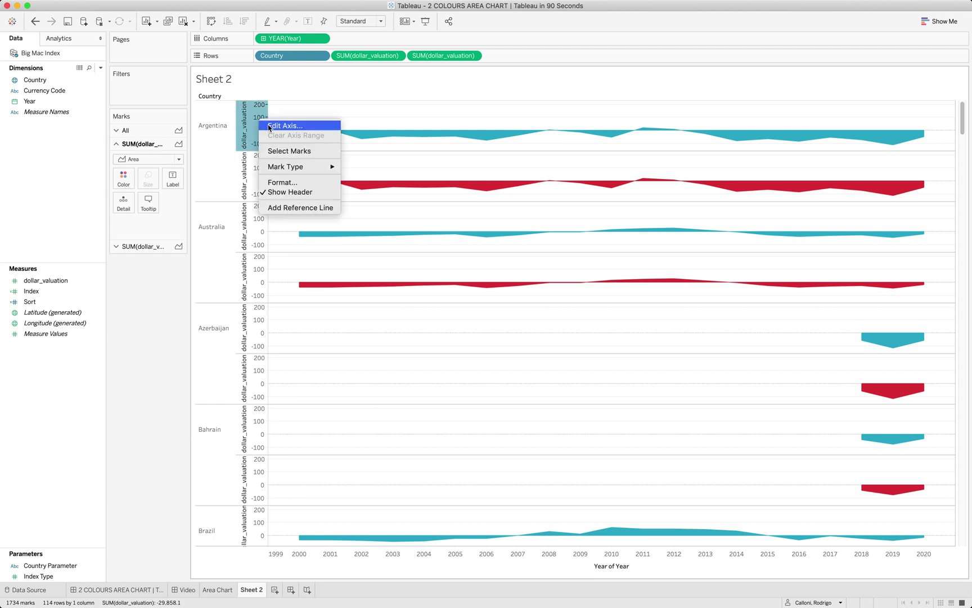
click(269, 128)
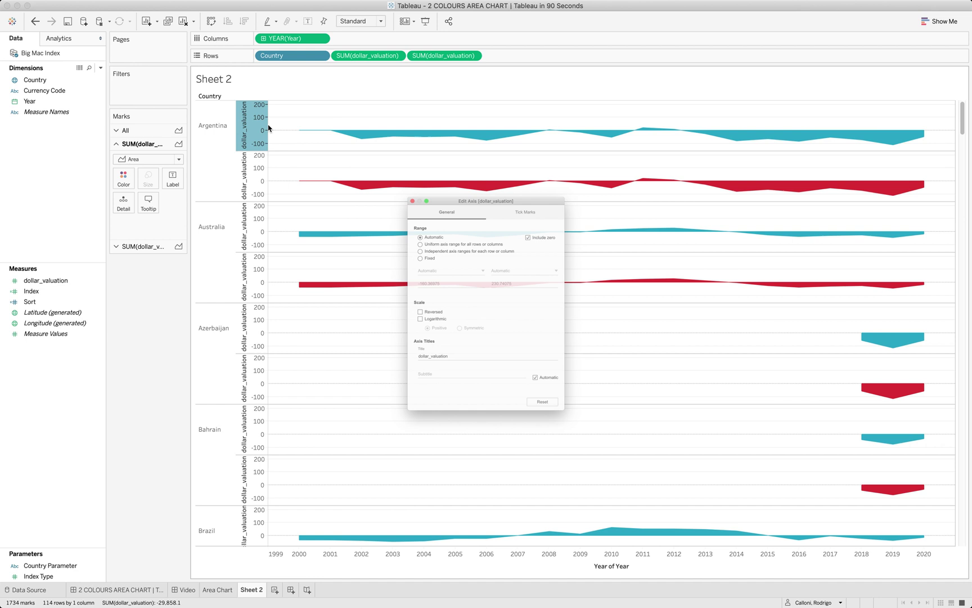
click(391, 237)
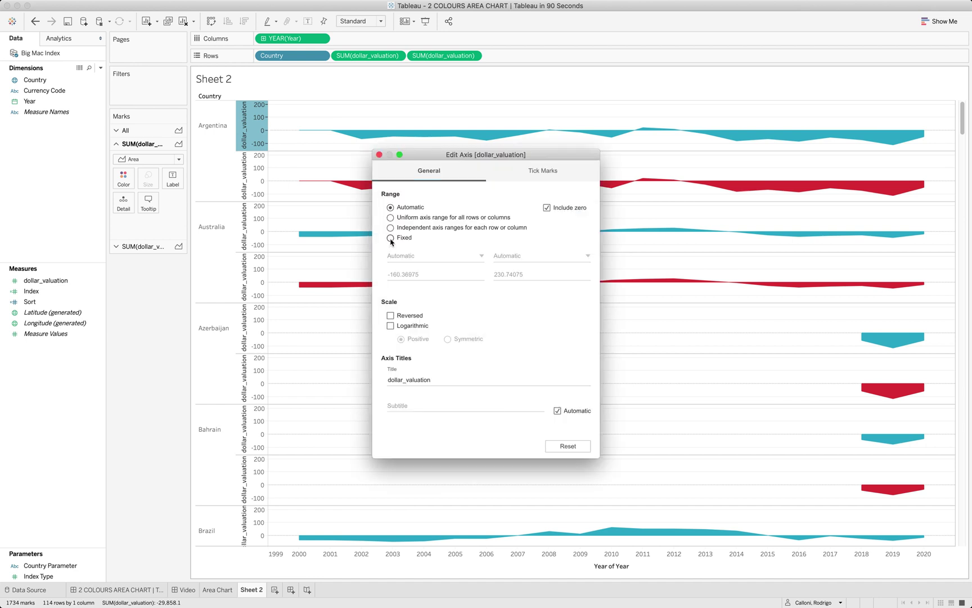
click(415, 271)
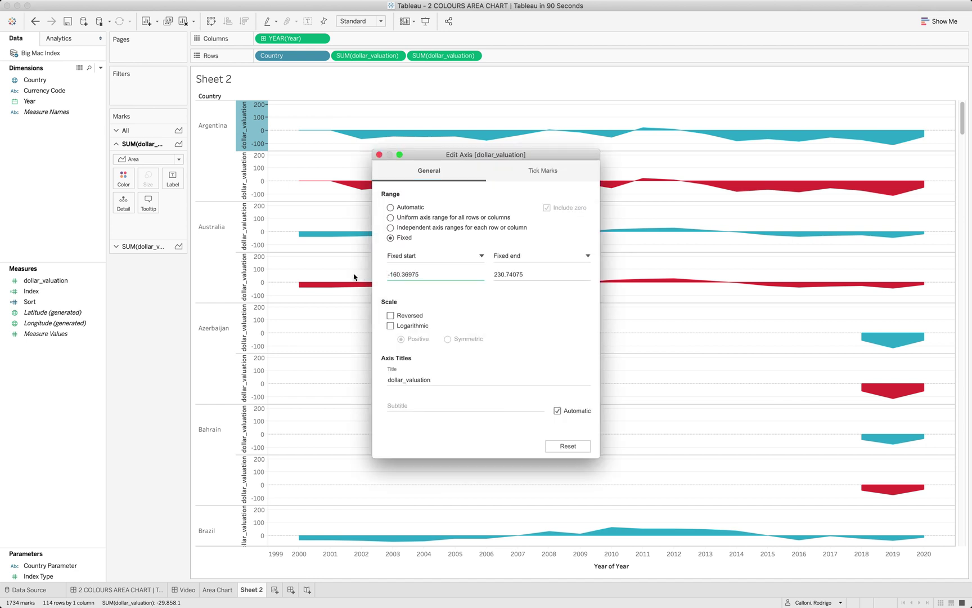
key(super+a)
text(0)
click(550, 259)
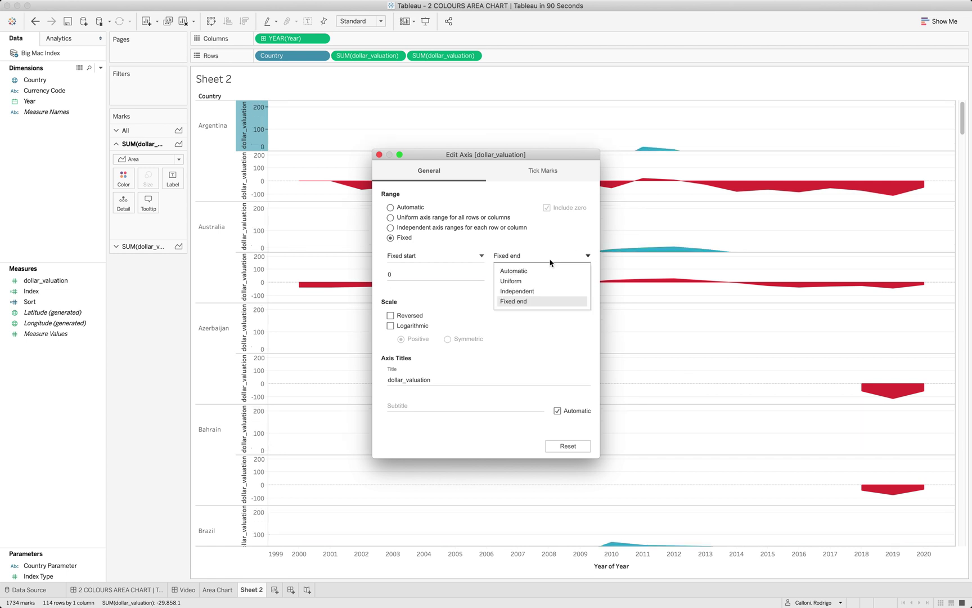
click(544, 272)
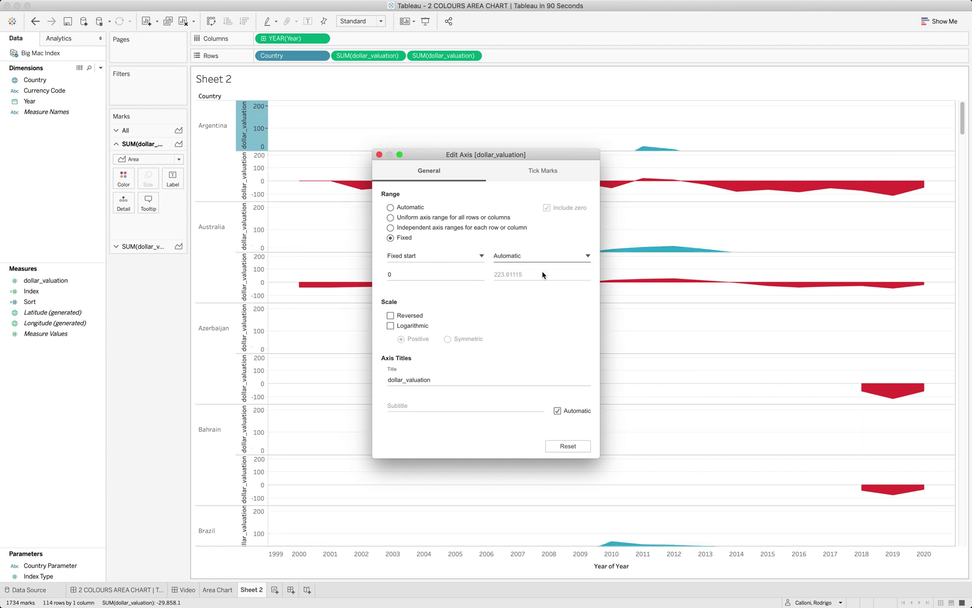
click(379, 156)
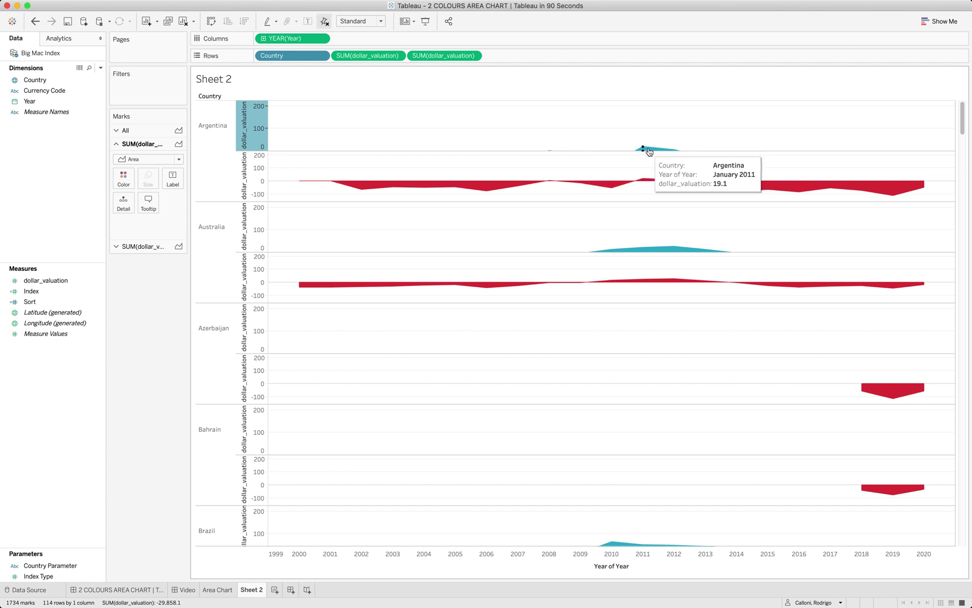
Fix the lower dollar_valuation axis to end at 0 with an automatic start
right_click(260, 181)
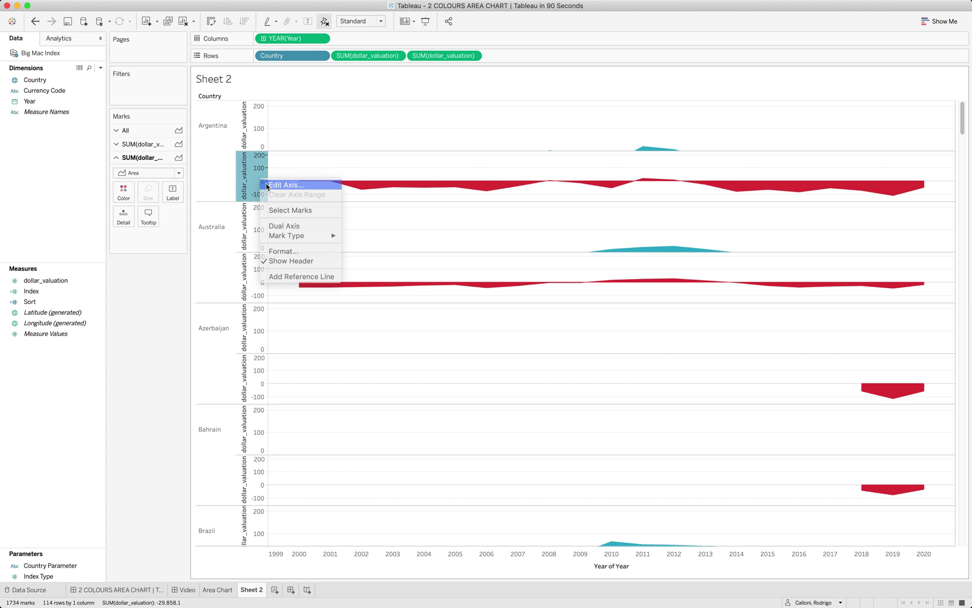
click(267, 185)
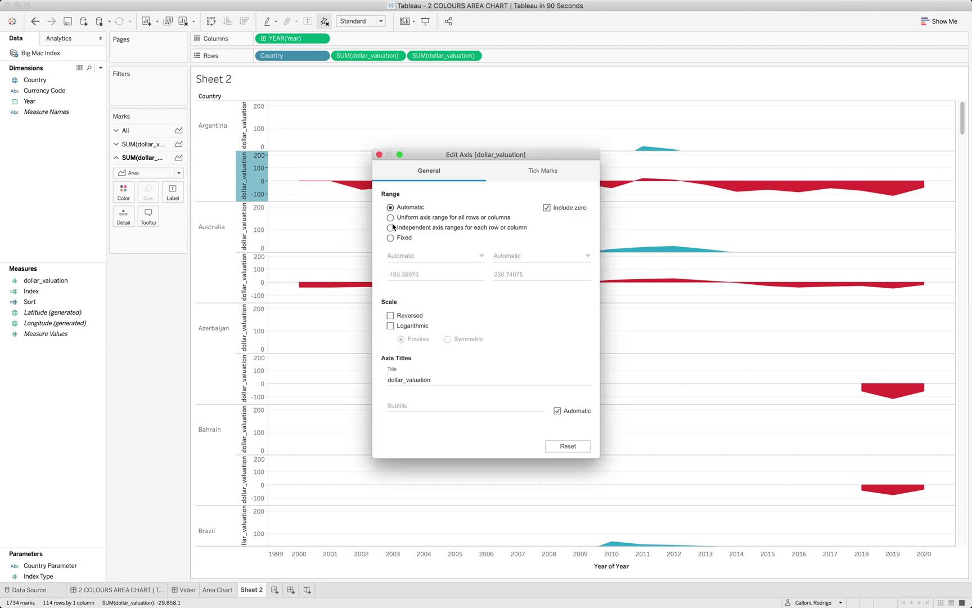
click(390, 238)
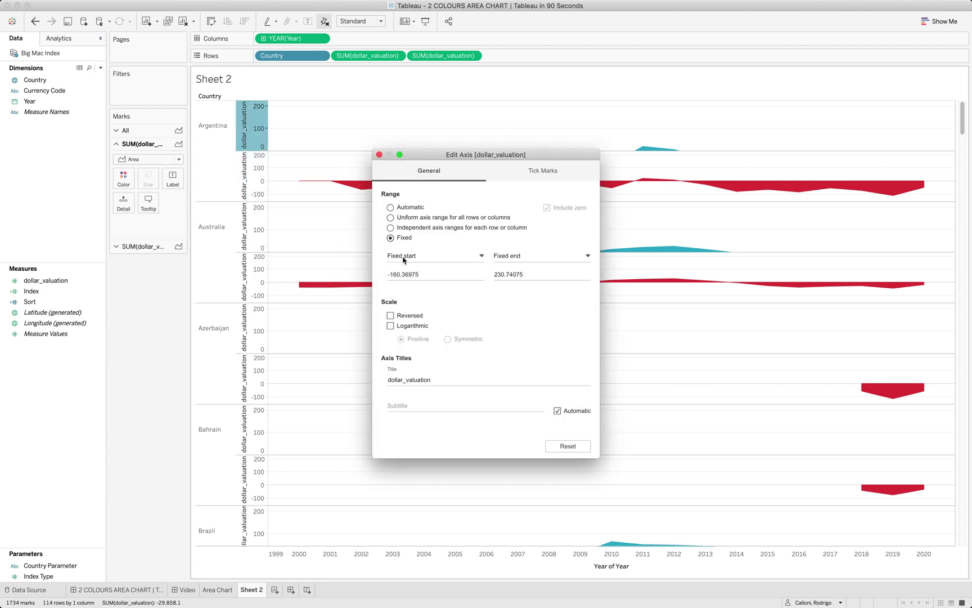
click(516, 257)
click(517, 258)
click(525, 278)
text(0)
click(419, 256)
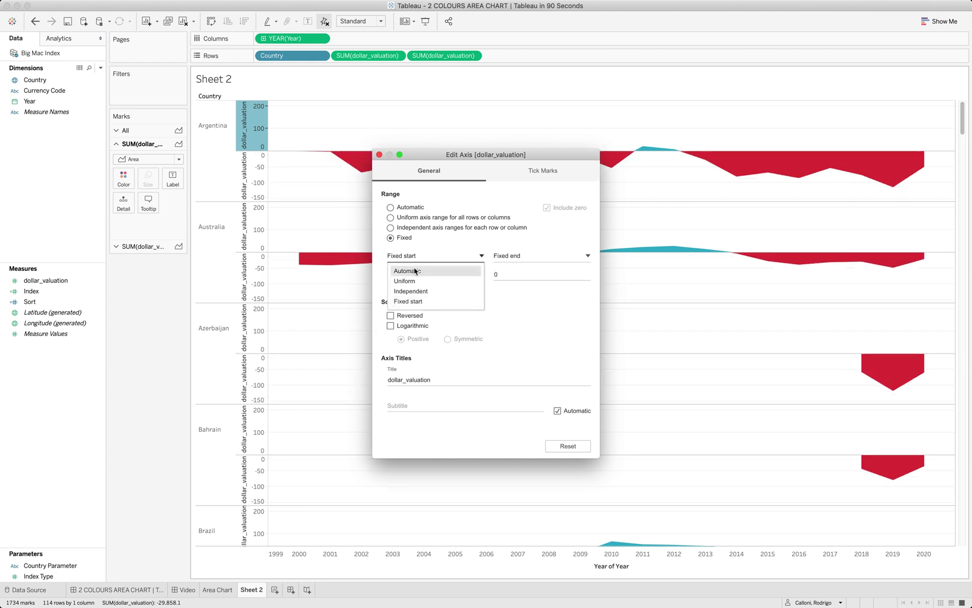
click(414, 271)
click(380, 155)
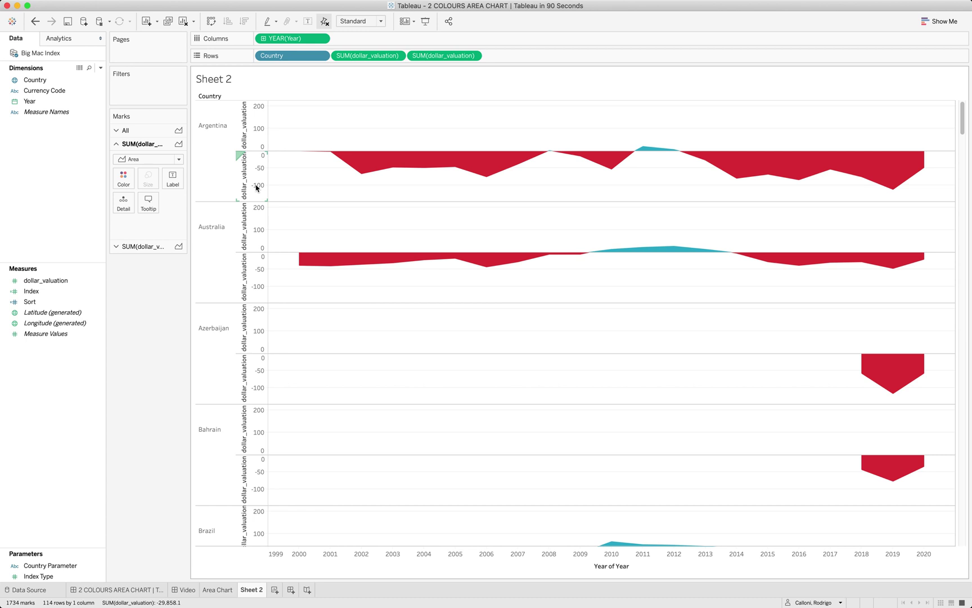
Create a calculated field Upper MAx as WINDOW_MAX(SUM([dollar_valuation]))
click(100, 68)
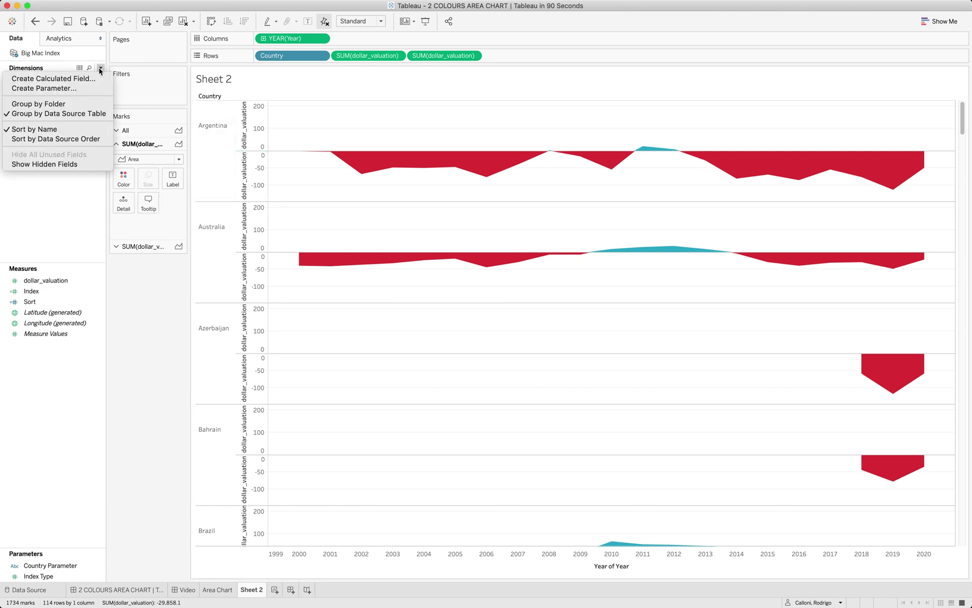
click(51, 78)
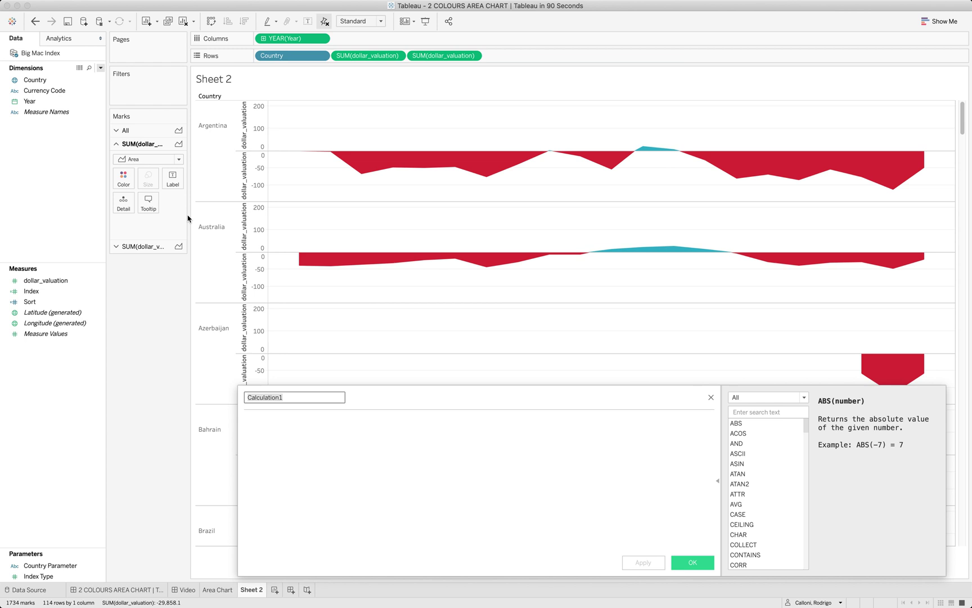
text(Upper MAx)
key(Tab)
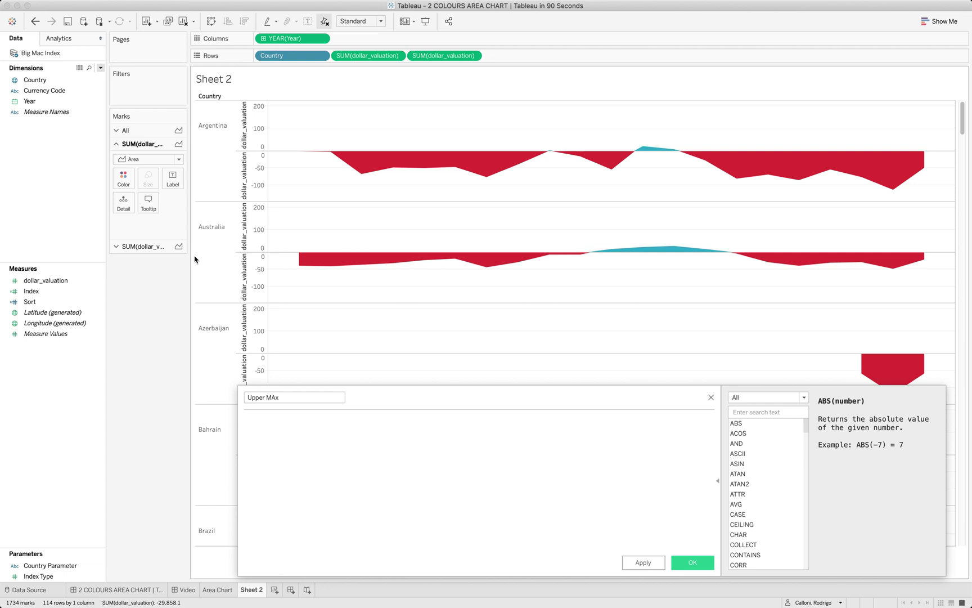
text(WIndo)
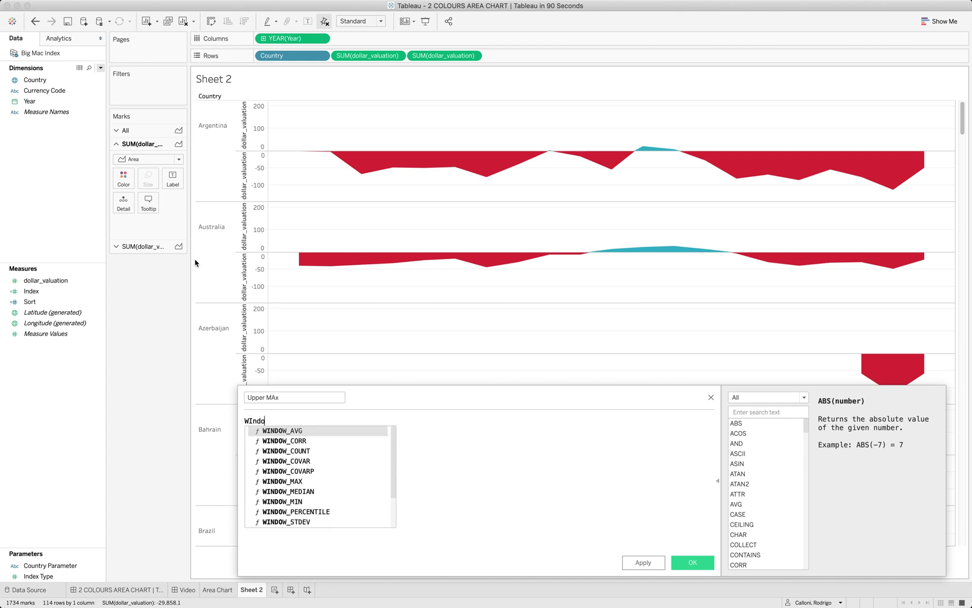
key(Down)
key(Down)
key(Down)
key(Down)
key(Down)
key(Return)
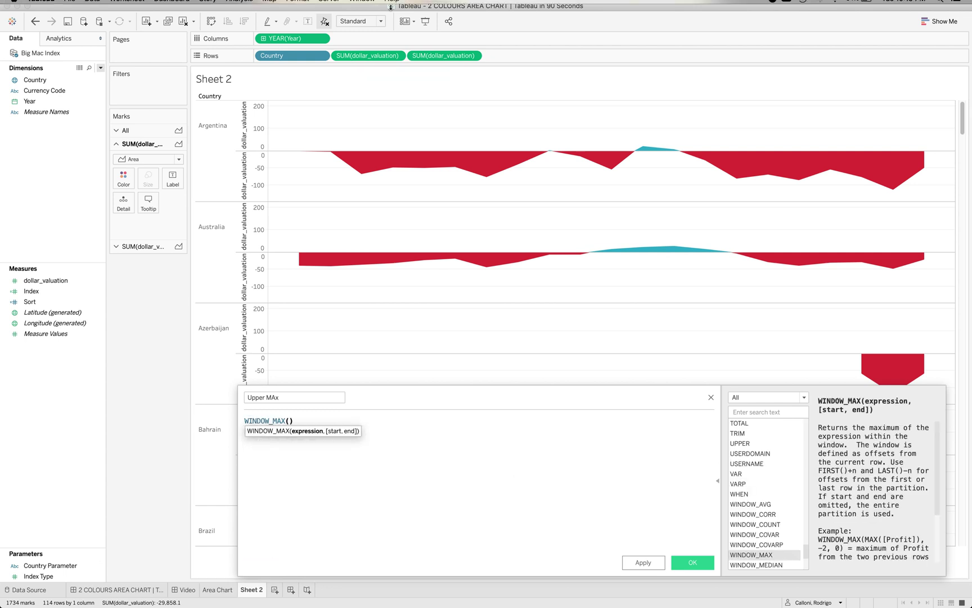
drag(290, 325, 289, 429)
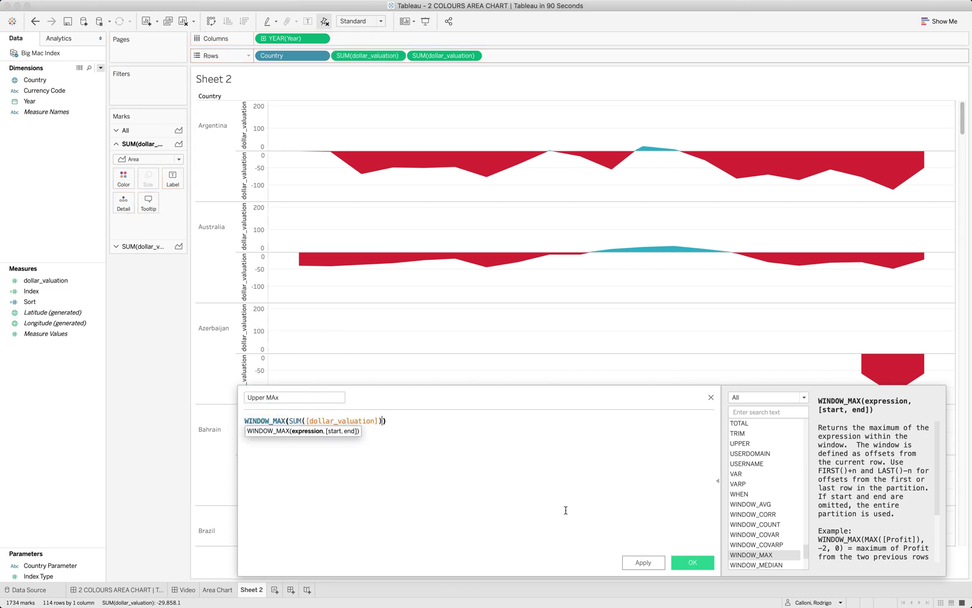
click(682, 563)
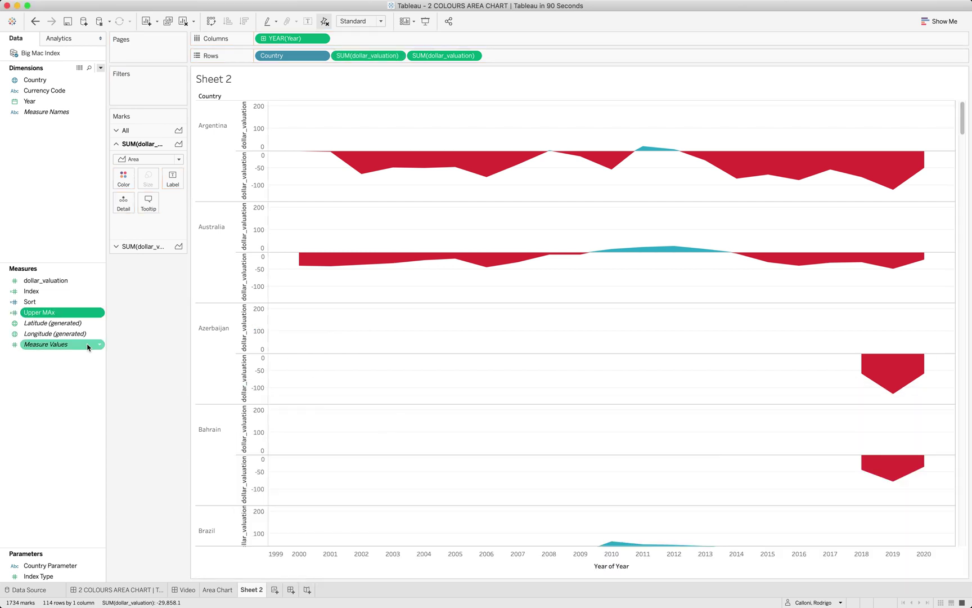
Duplicate Upper MAx into Upper MAx (copy) and bring up the copy's options
right_click(58, 313)
click(92, 377)
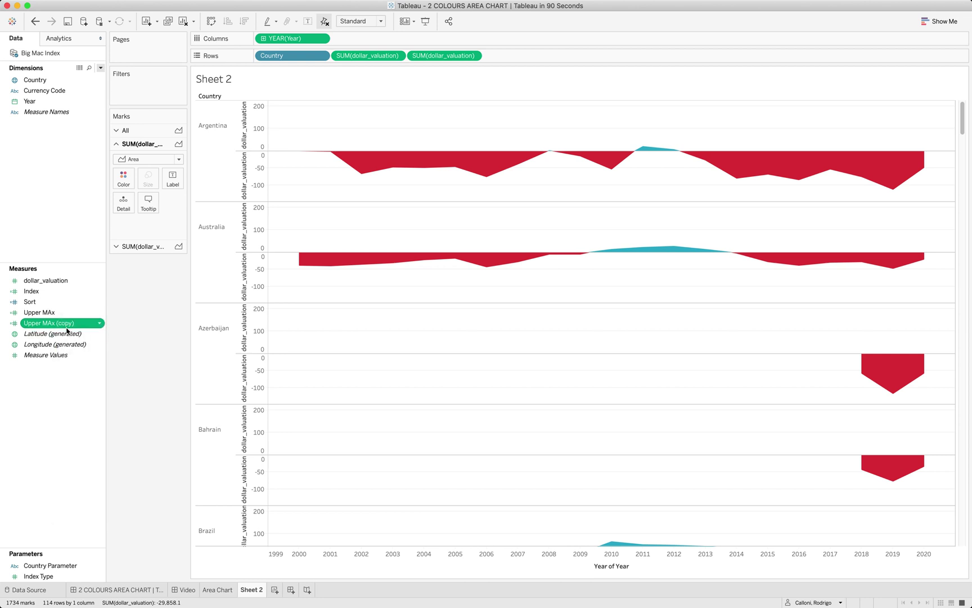
right_click(67, 327)
Rename the copy to Lower Min with formula -WINDOW_MAX(SUM([dollar_valuation]))
click(63, 371)
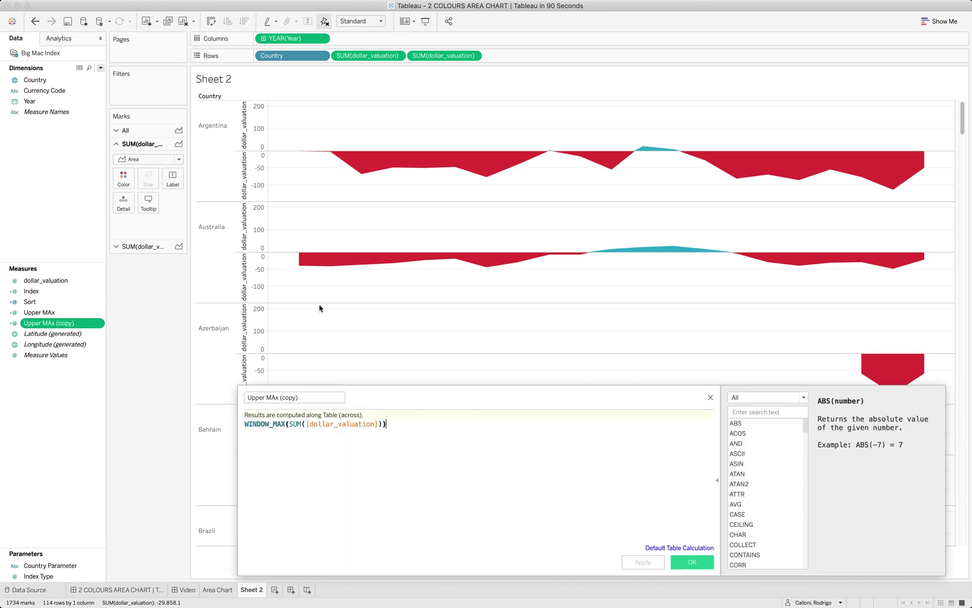
drag(305, 397, 192, 399)
text(Lowe)
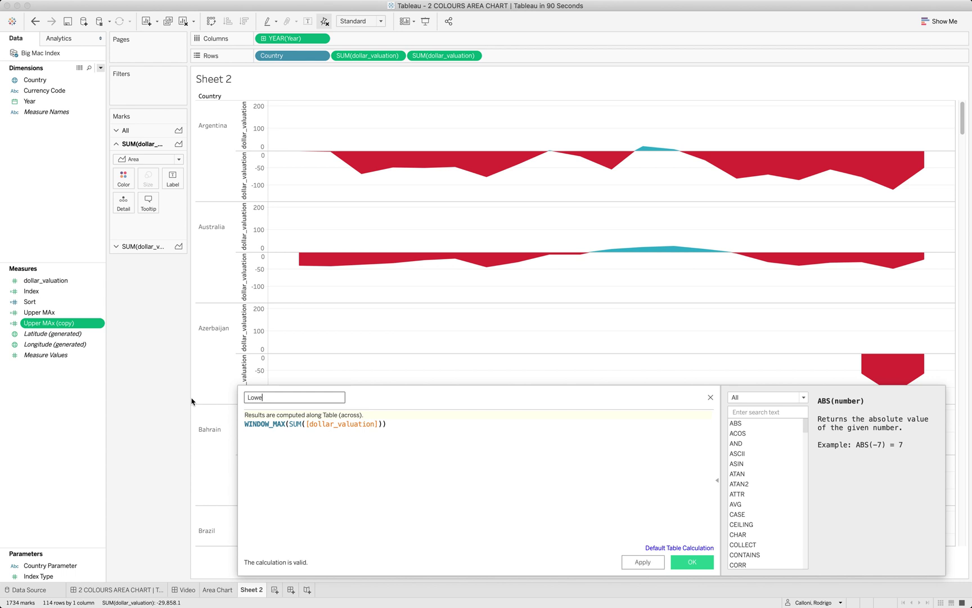
text(r Min)
click(245, 424)
text(-)
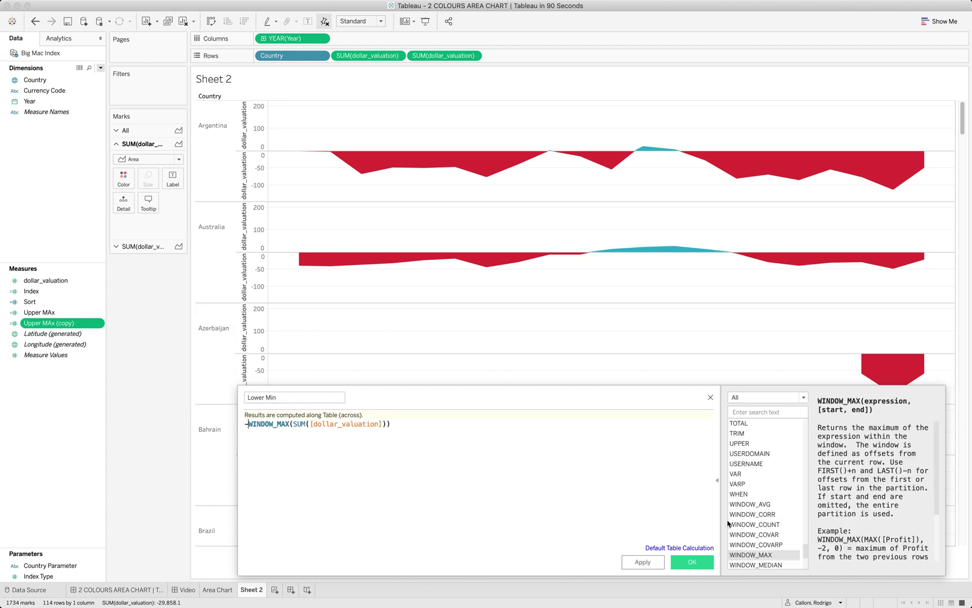
click(702, 562)
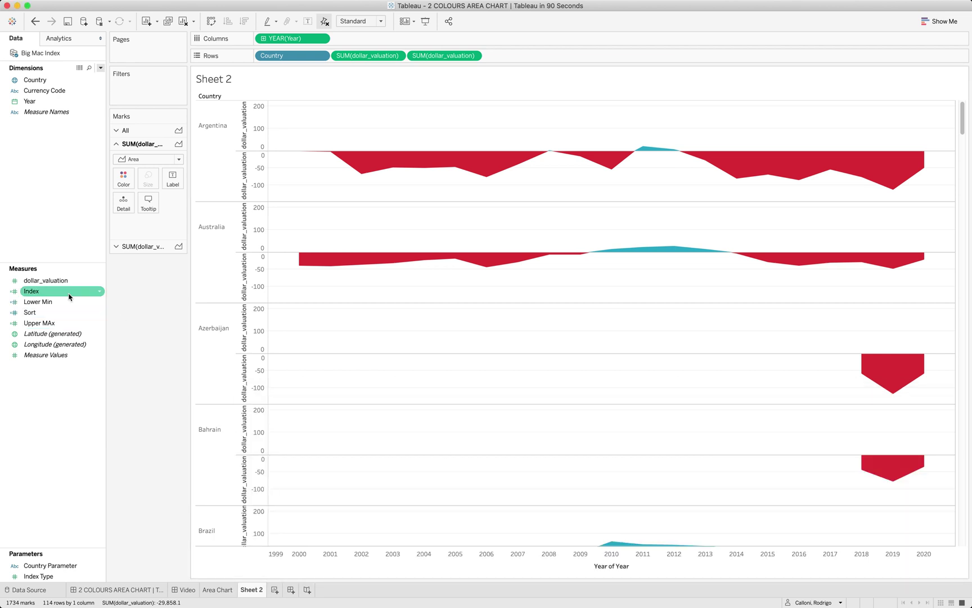
Put Lower Min and Upper MAx on Detail for all marks
click(52, 302)
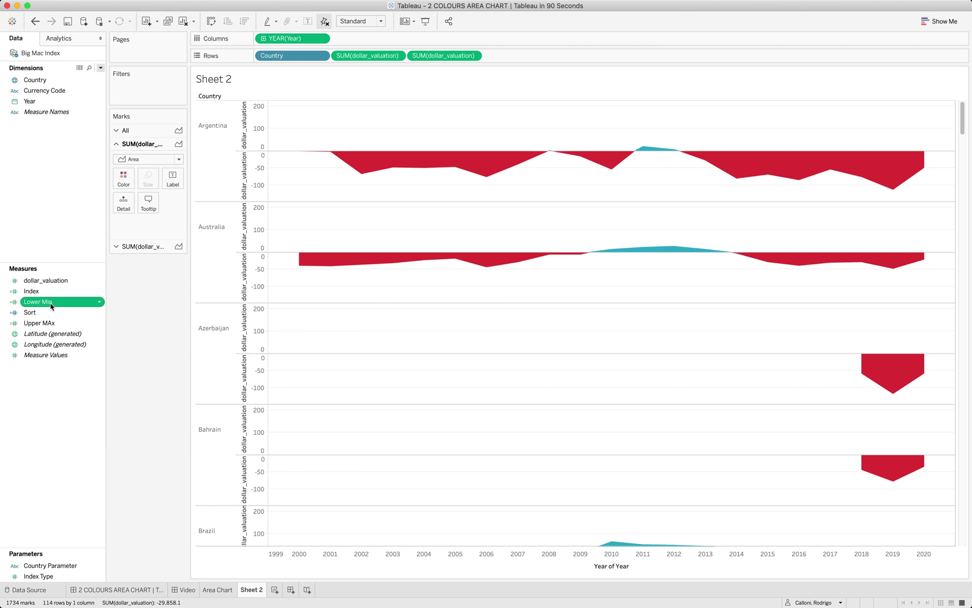
click(156, 131)
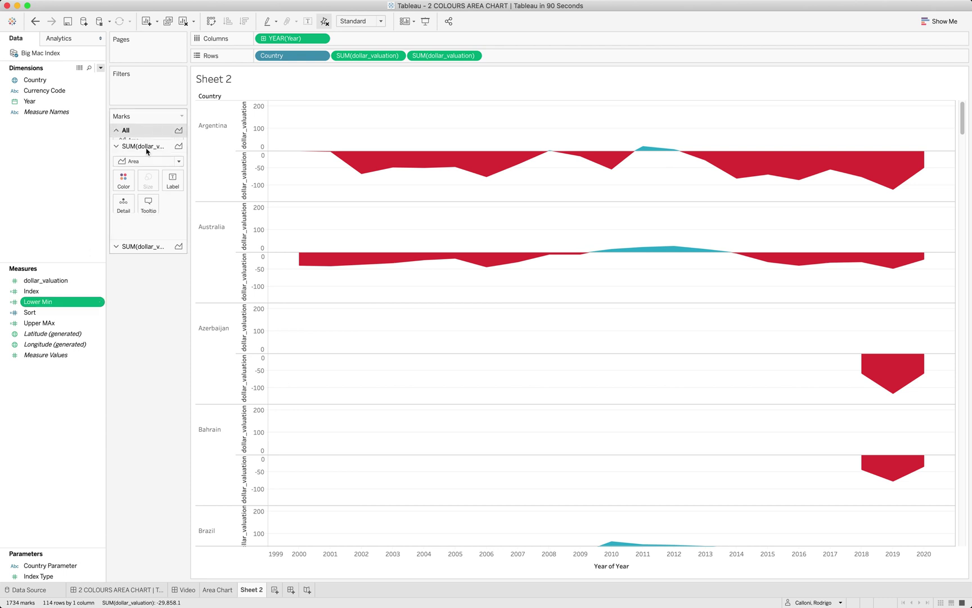
super+click(56, 322)
drag(67, 302, 126, 187)
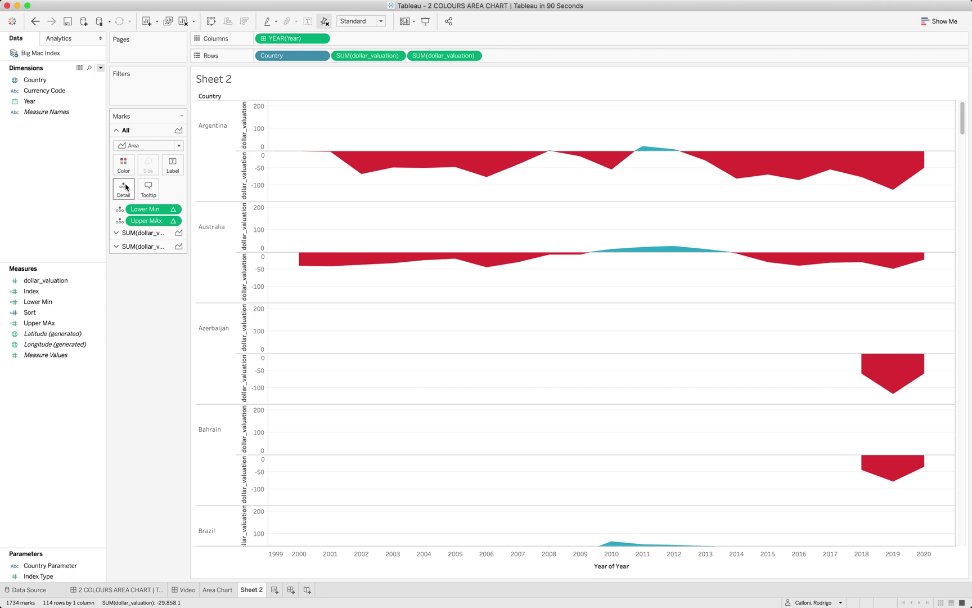
Add an Entire Table reference line at Maximum Upper MAx on the upper axis
right_click(254, 132)
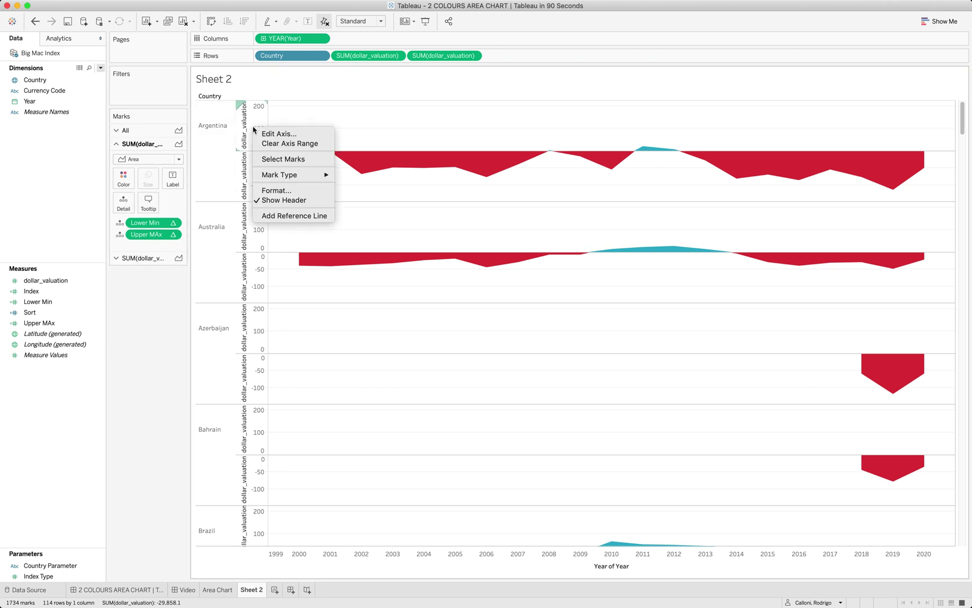
click(281, 216)
click(480, 260)
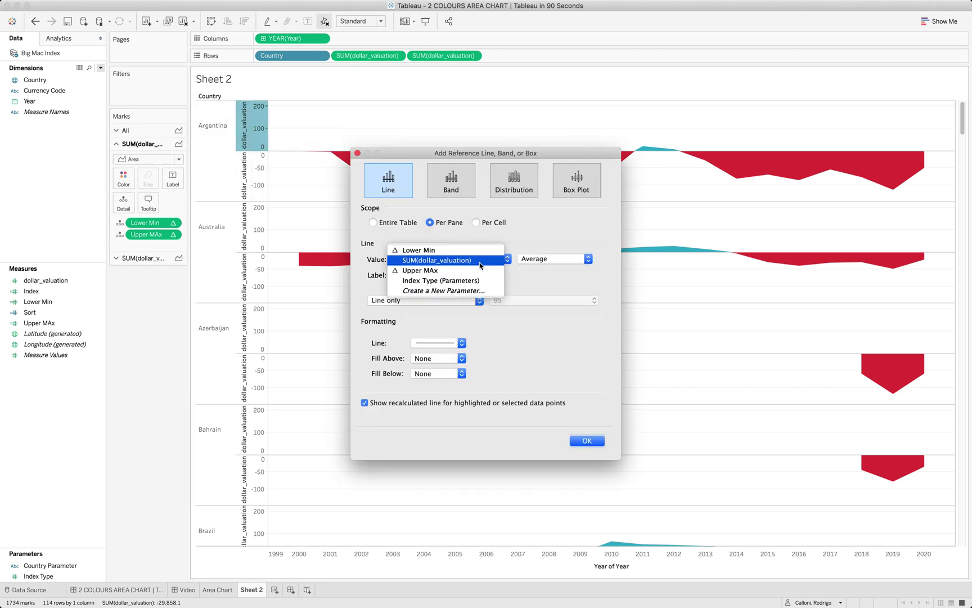
click(468, 276)
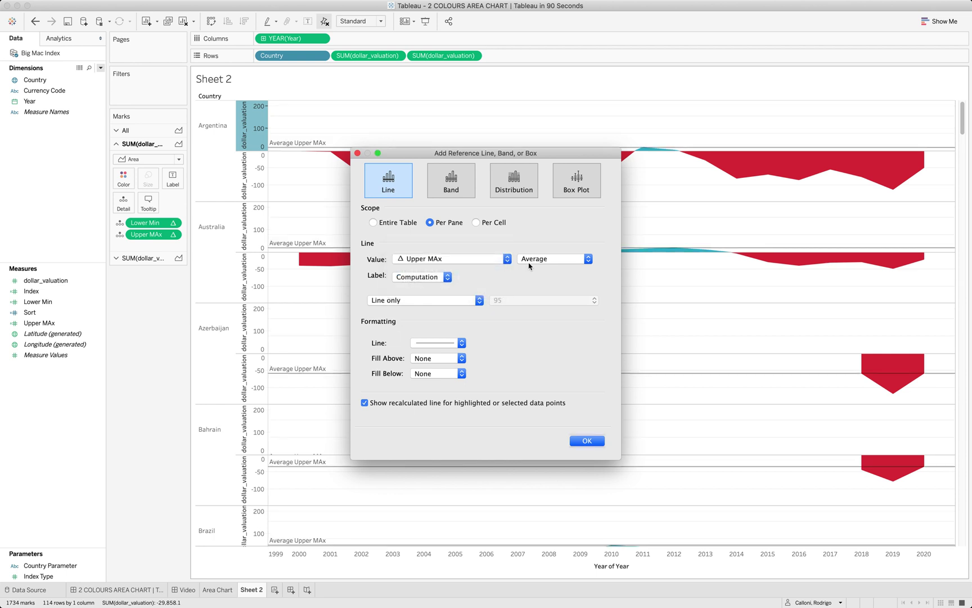
click(536, 260)
click(538, 250)
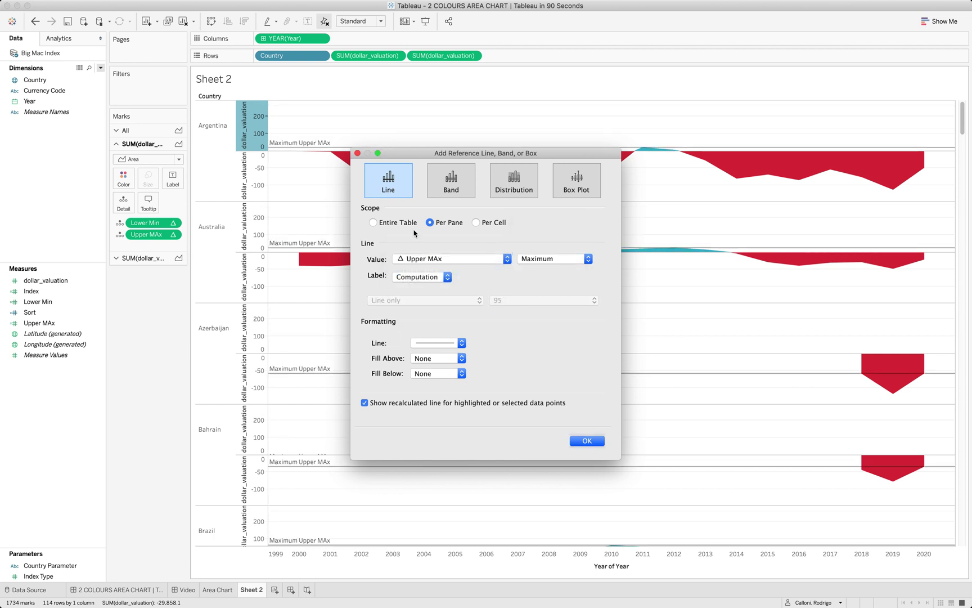
click(390, 224)
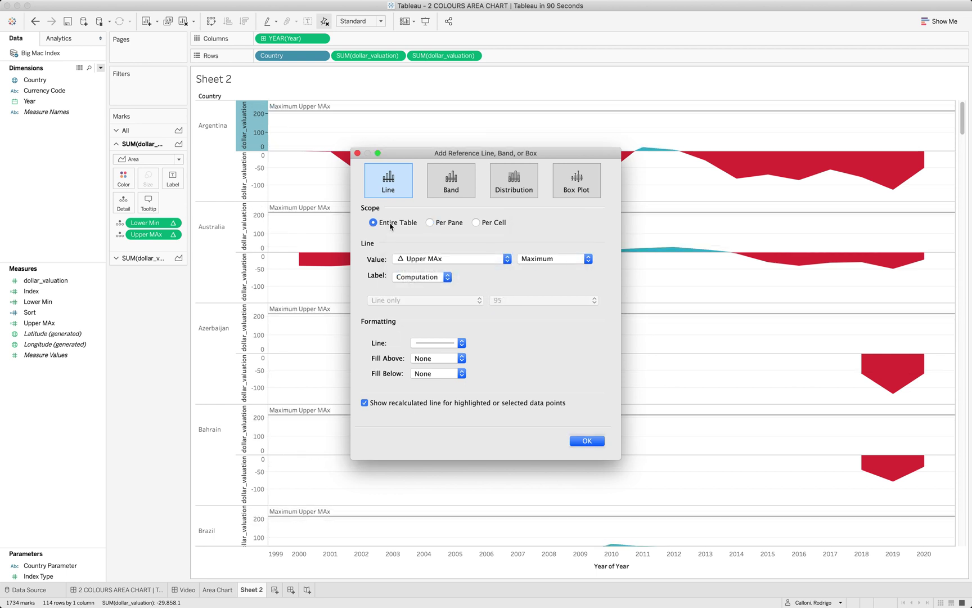
click(357, 153)
Add an Entire Table reference line at Minimum Lower Min on the lower axis
right_click(259, 175)
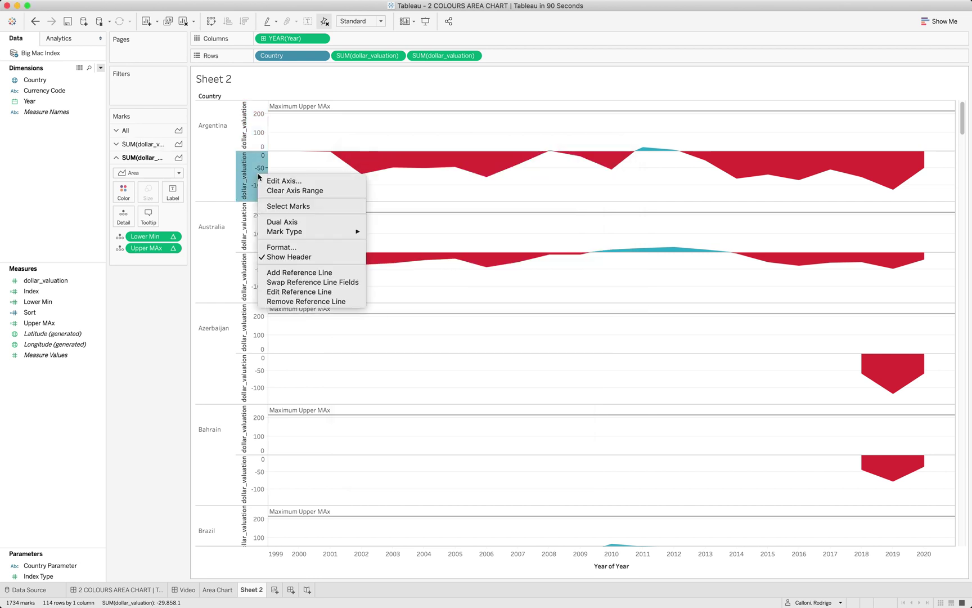
click(286, 273)
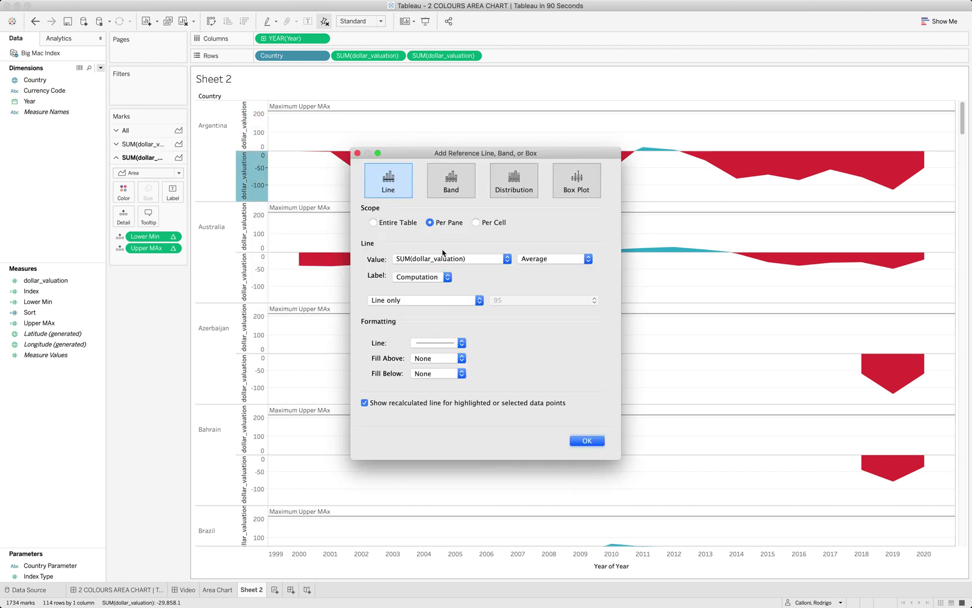
click(448, 260)
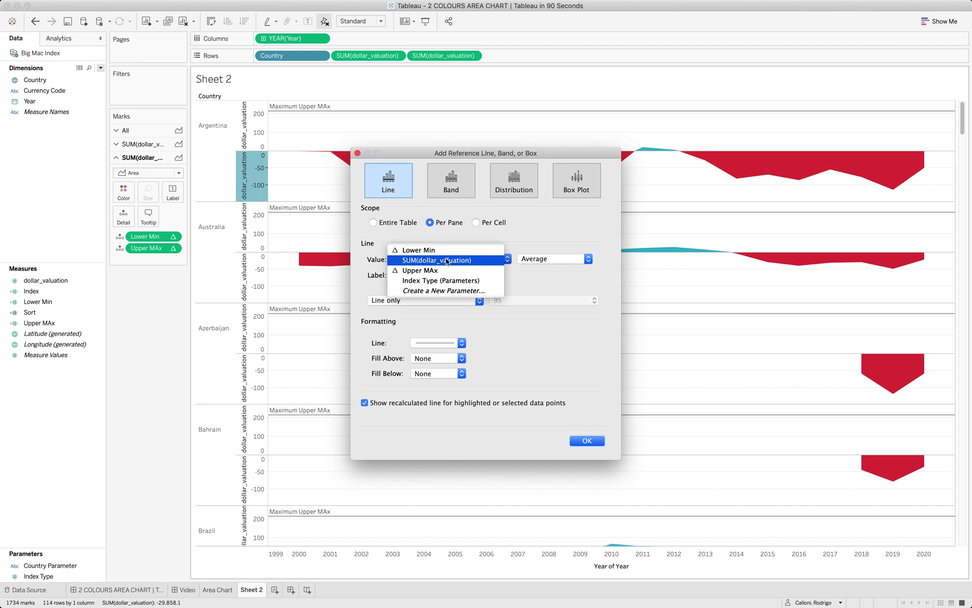
click(447, 254)
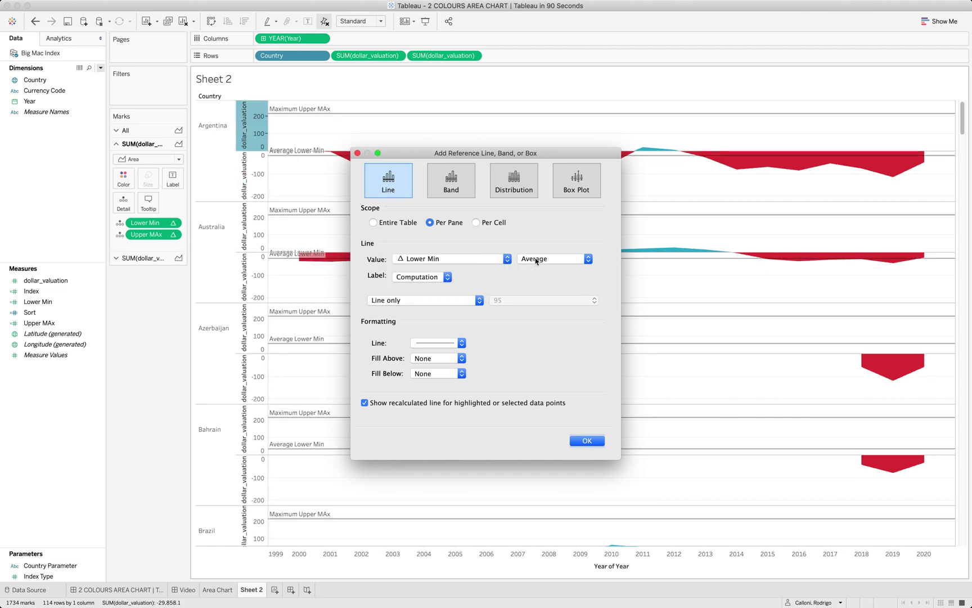
click(537, 260)
click(536, 242)
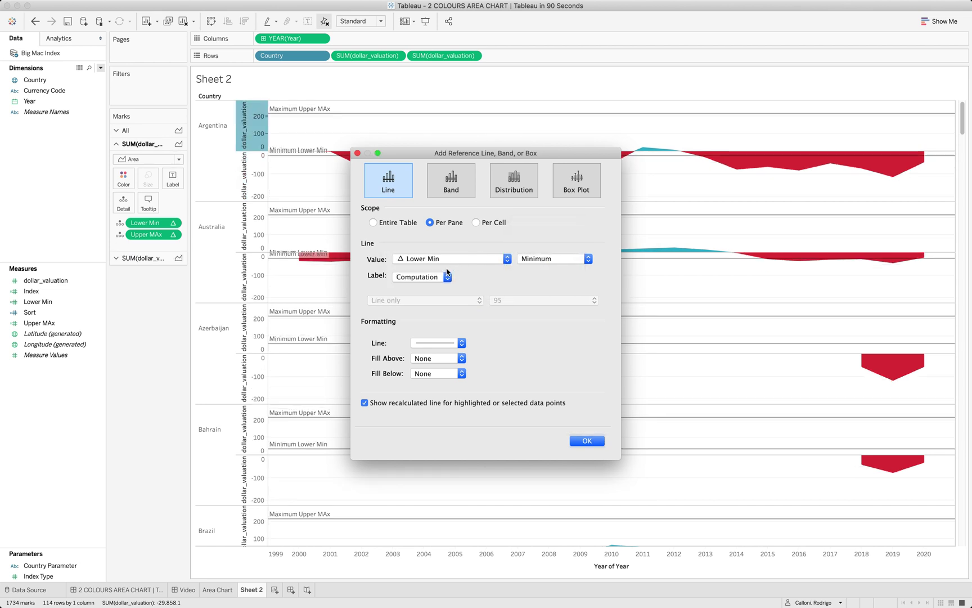
click(374, 222)
click(358, 153)
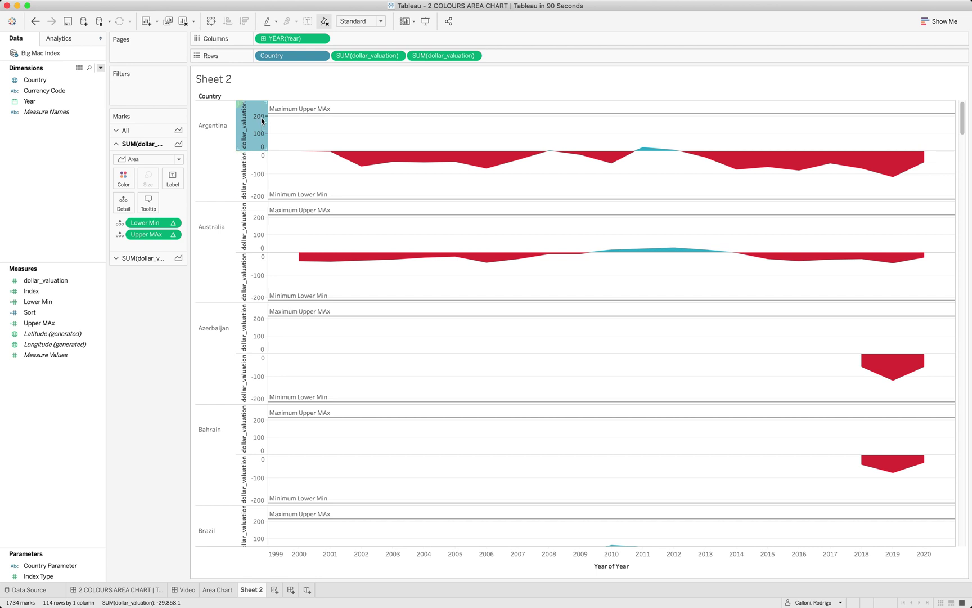
Set the Maximum Upper MAx reference line's label and line style to None
right_click(289, 117)
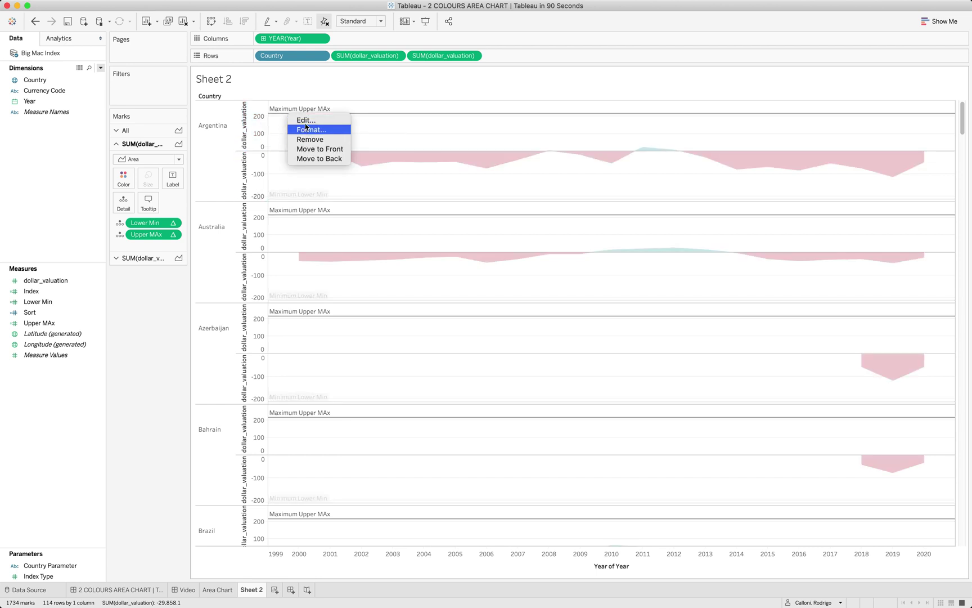
click(306, 120)
click(427, 277)
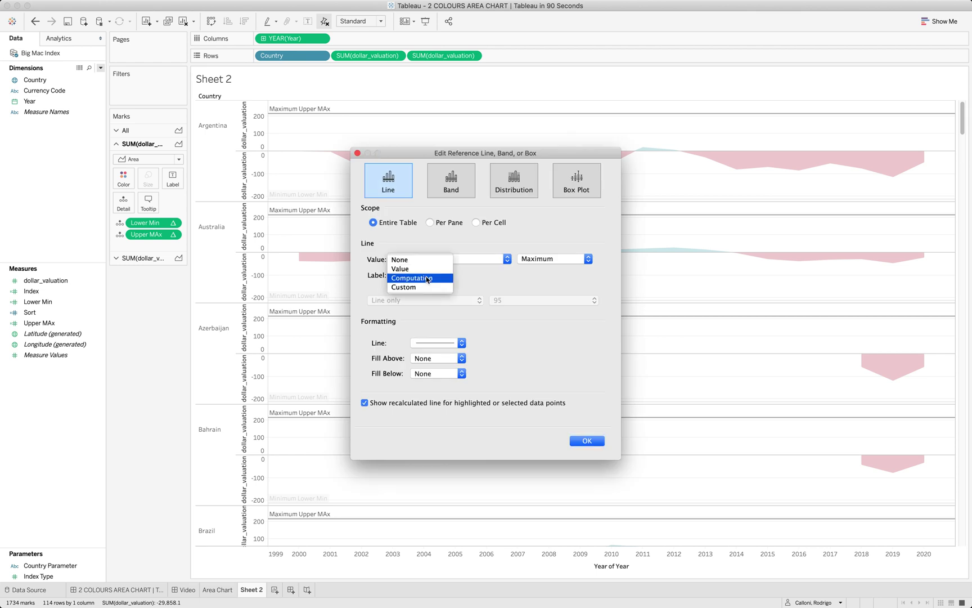
click(423, 260)
click(450, 343)
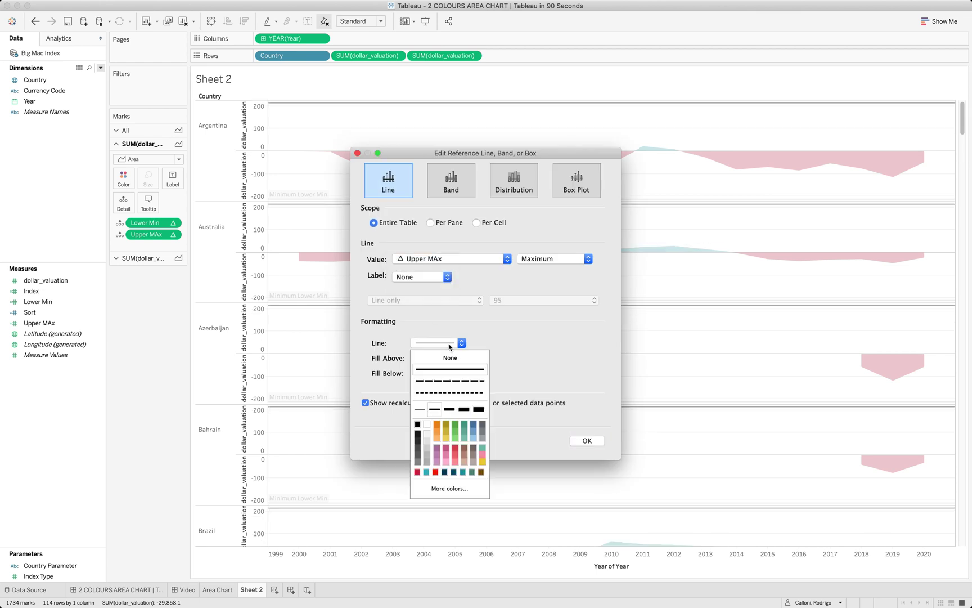
click(450, 358)
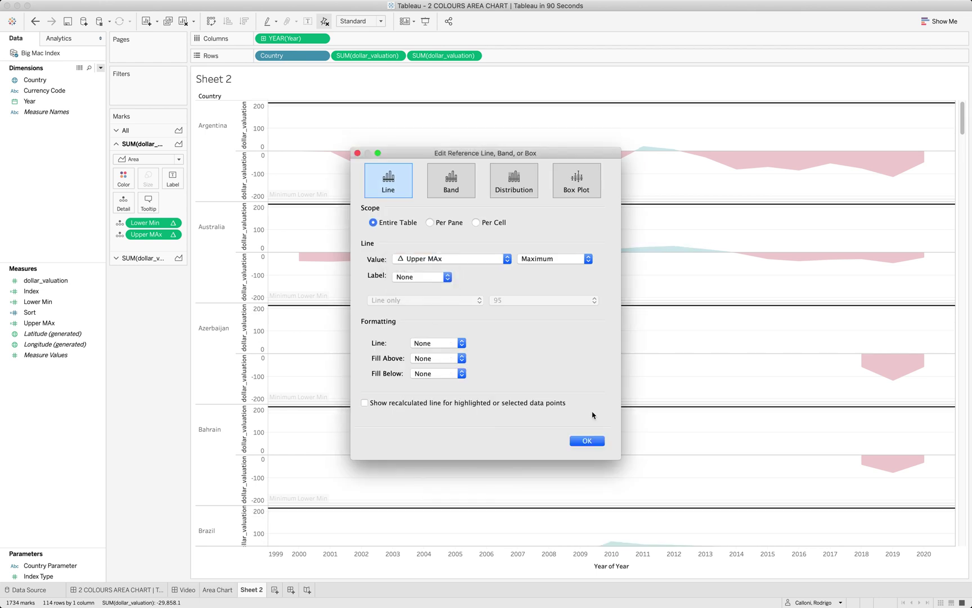
click(592, 441)
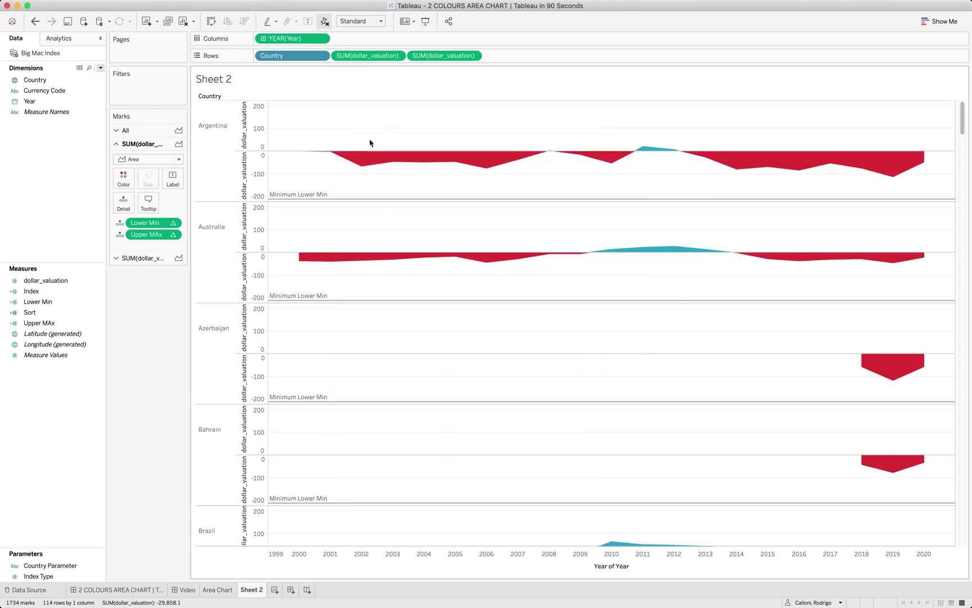
Set the Minimum Lower Min reference line's label and line style to None
click(349, 198)
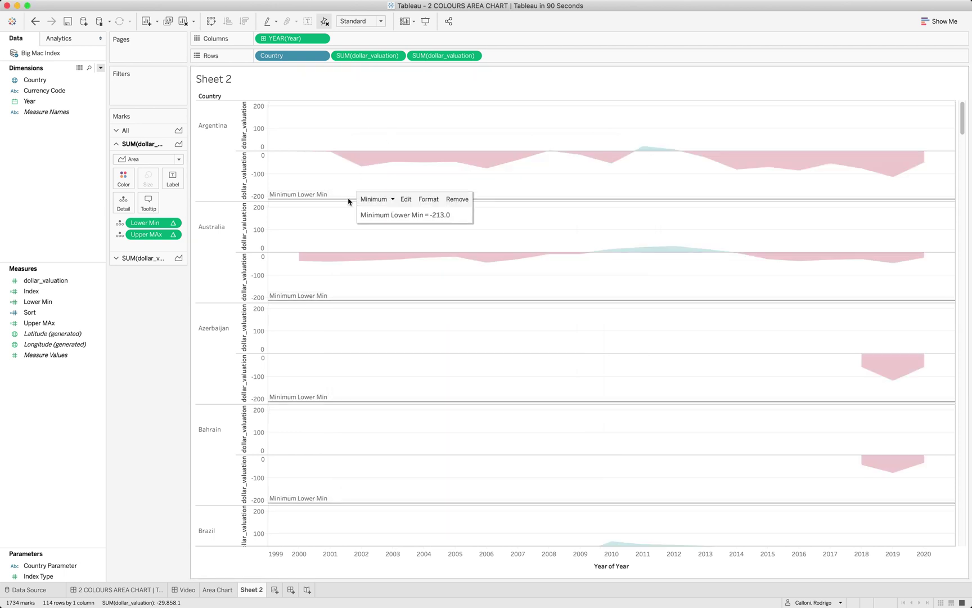
double_click(404, 201)
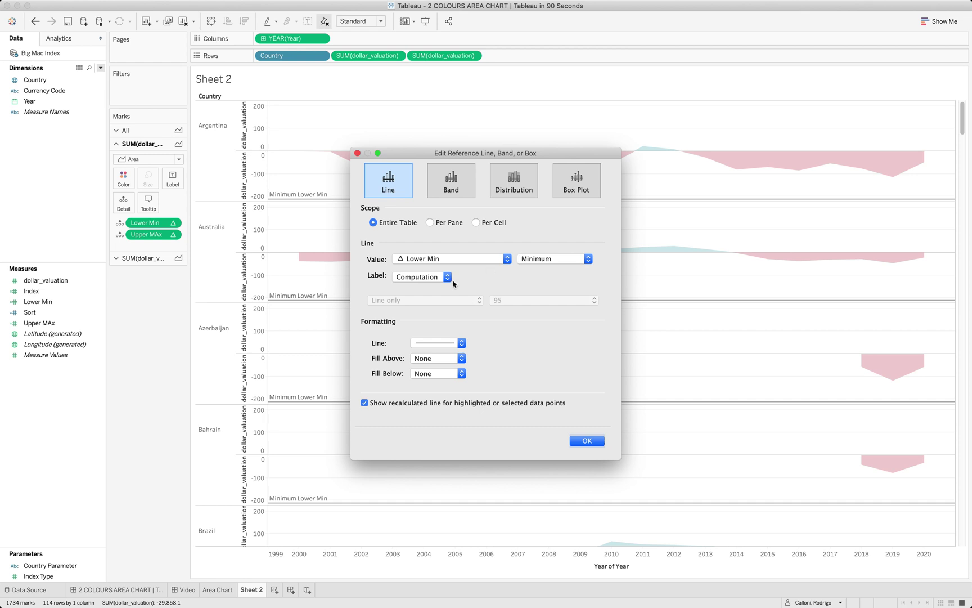
click(430, 280)
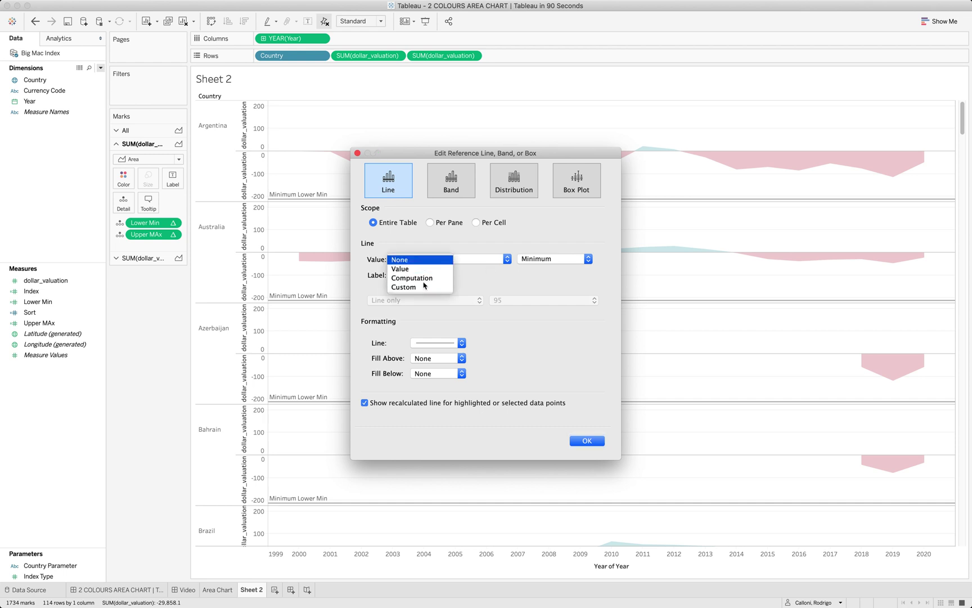
click(419, 259)
click(438, 342)
click(450, 359)
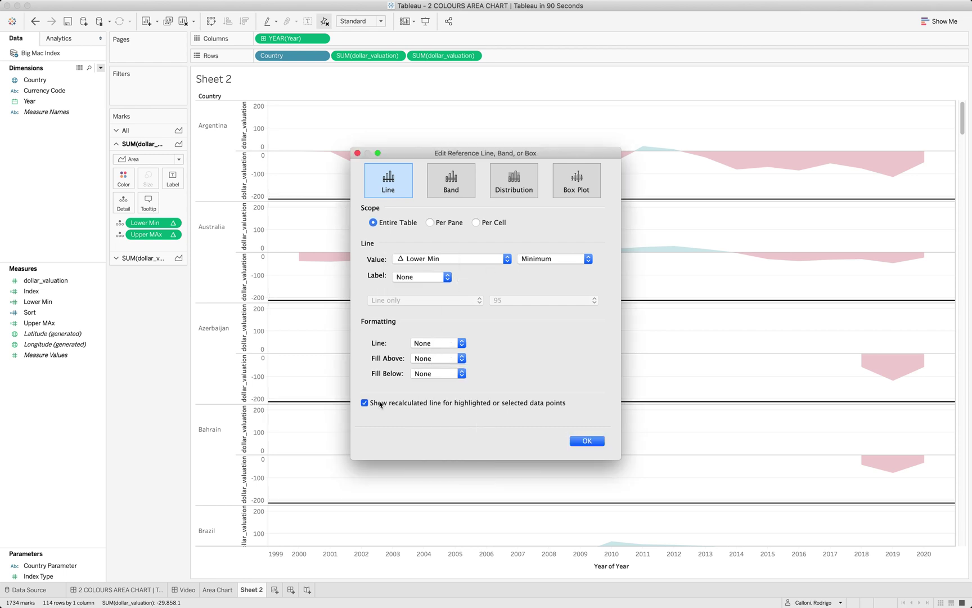
click(586, 441)
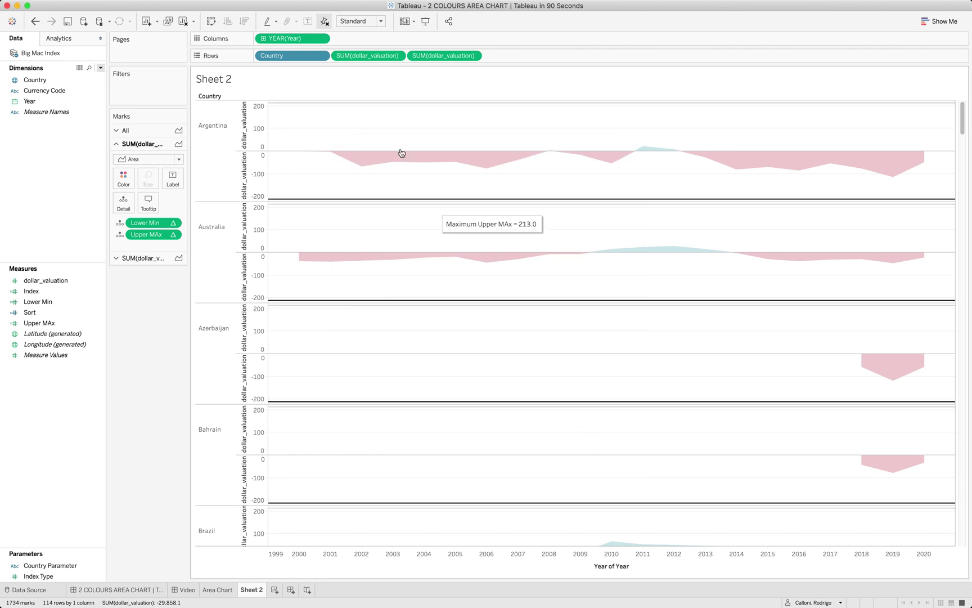
Hide the dollar_valuation axis headers and centre the Country labels horizontally and vertically
right_click(267, 129)
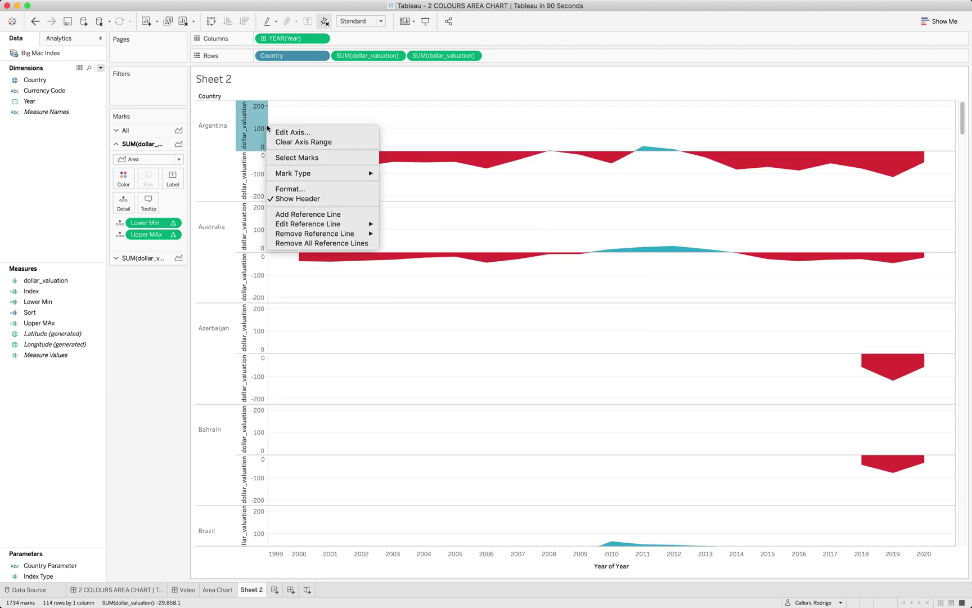
click(292, 199)
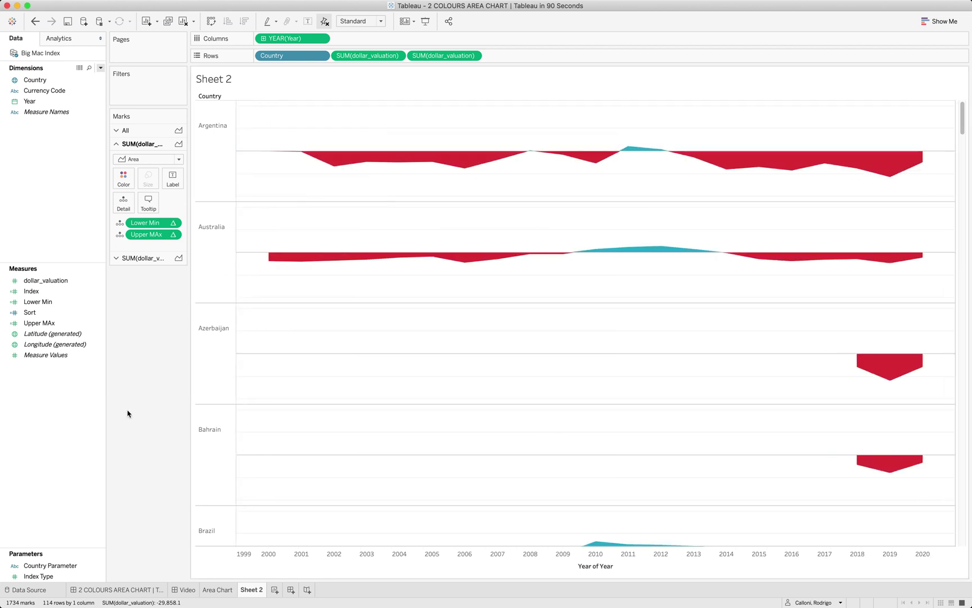
right_click(200, 141)
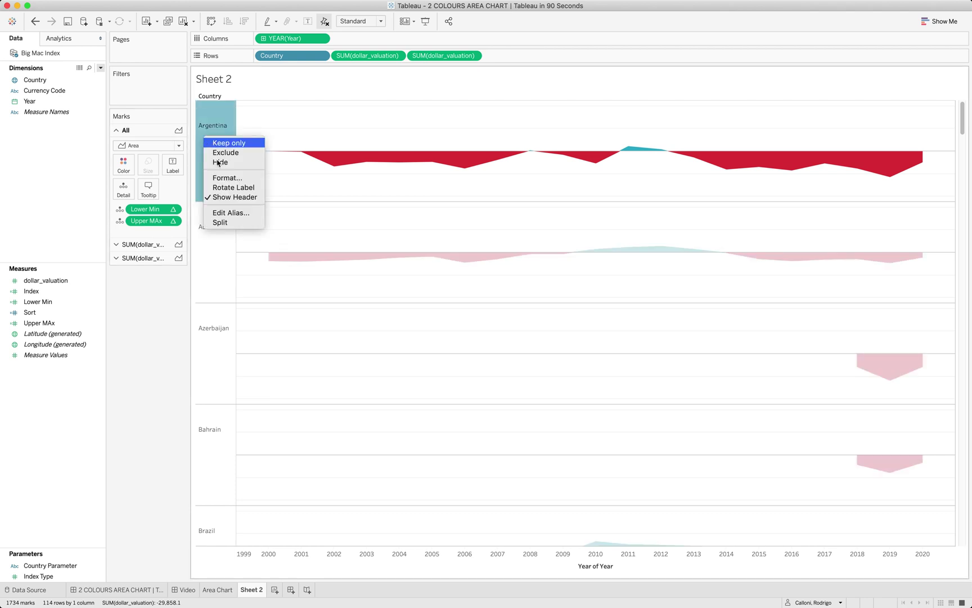
click(64, 127)
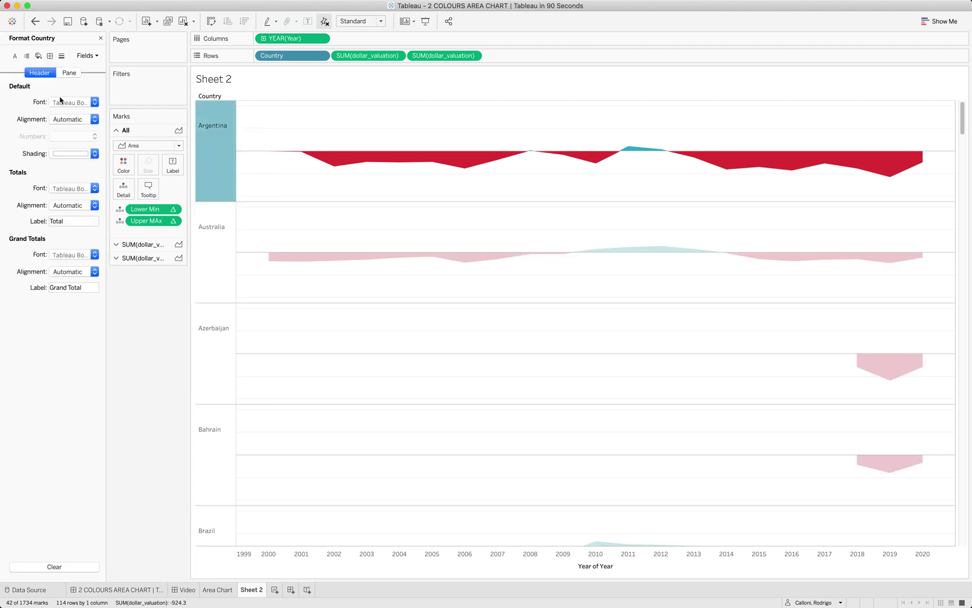
click(64, 119)
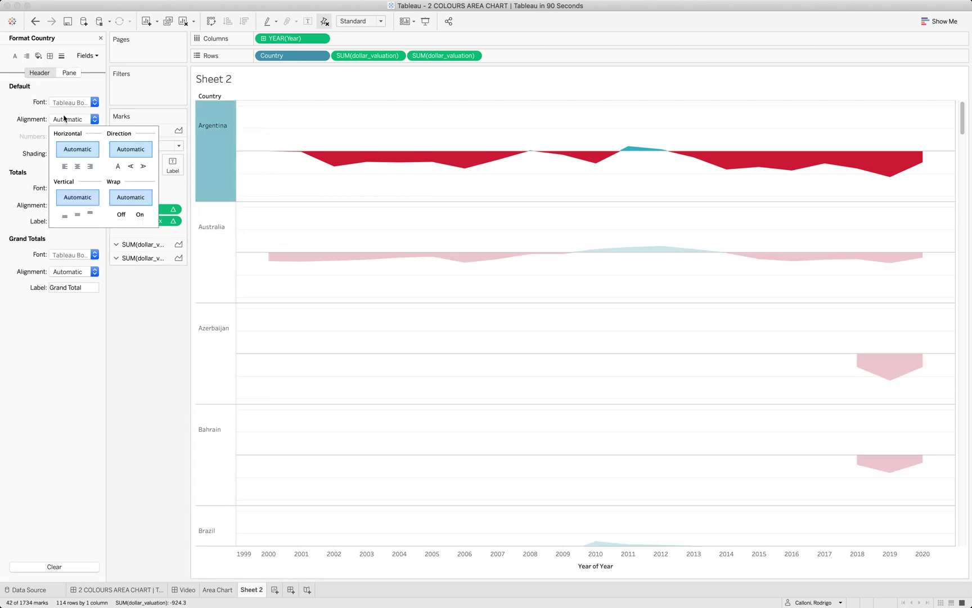
click(77, 166)
click(77, 214)
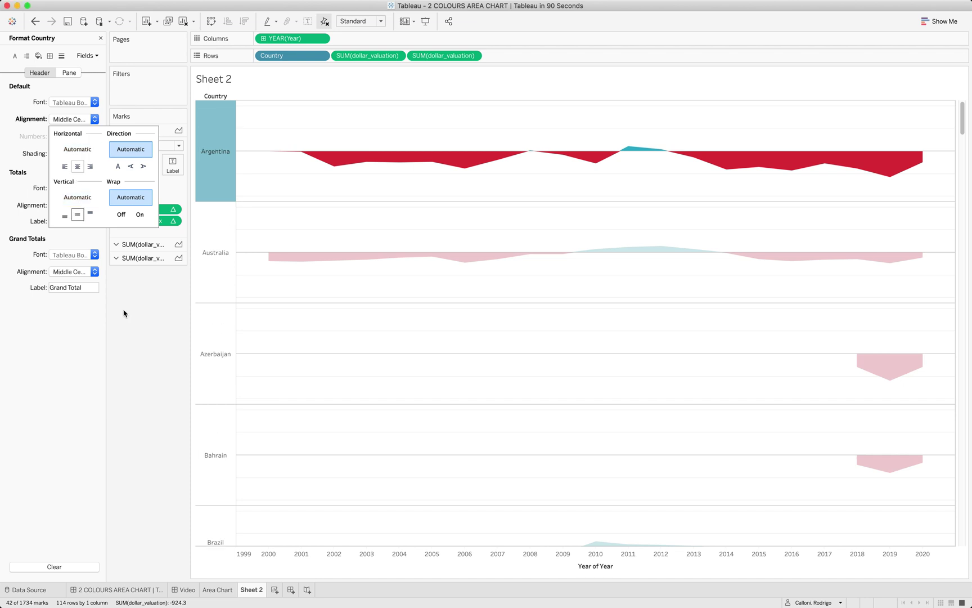
click(124, 314)
Set the sheet's row grid lines to None
right_click(299, 124)
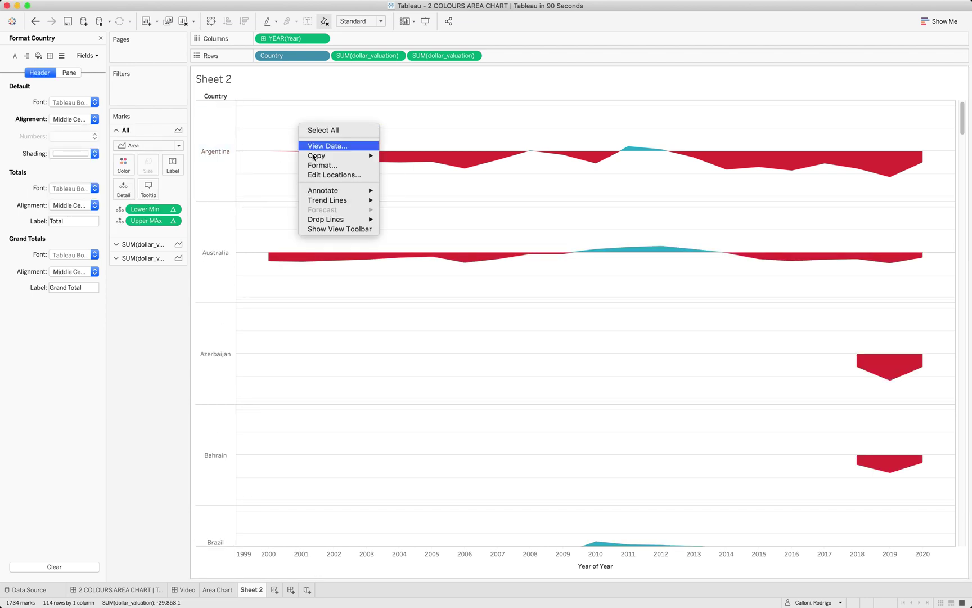
click(323, 165)
click(62, 55)
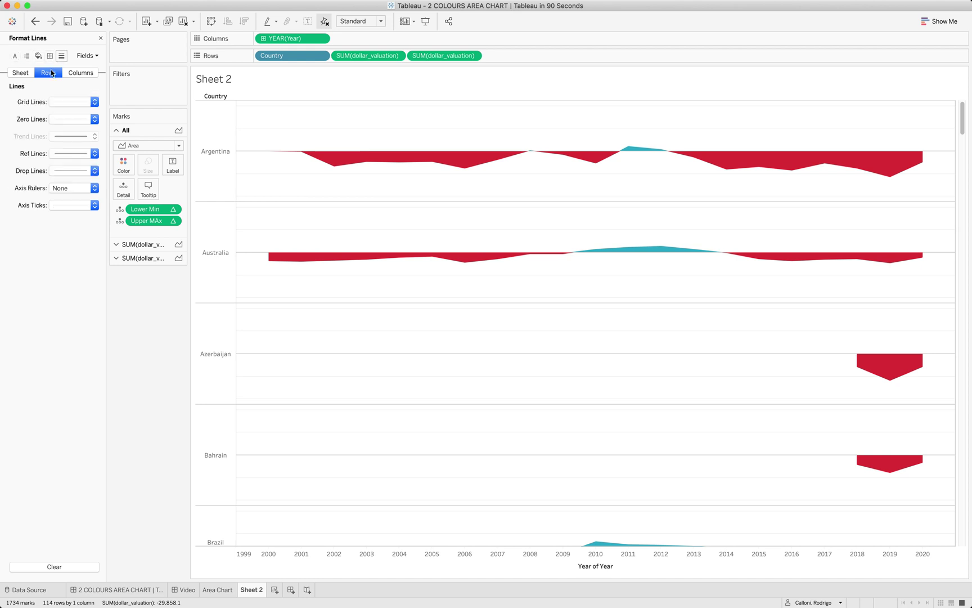
click(67, 101)
click(92, 116)
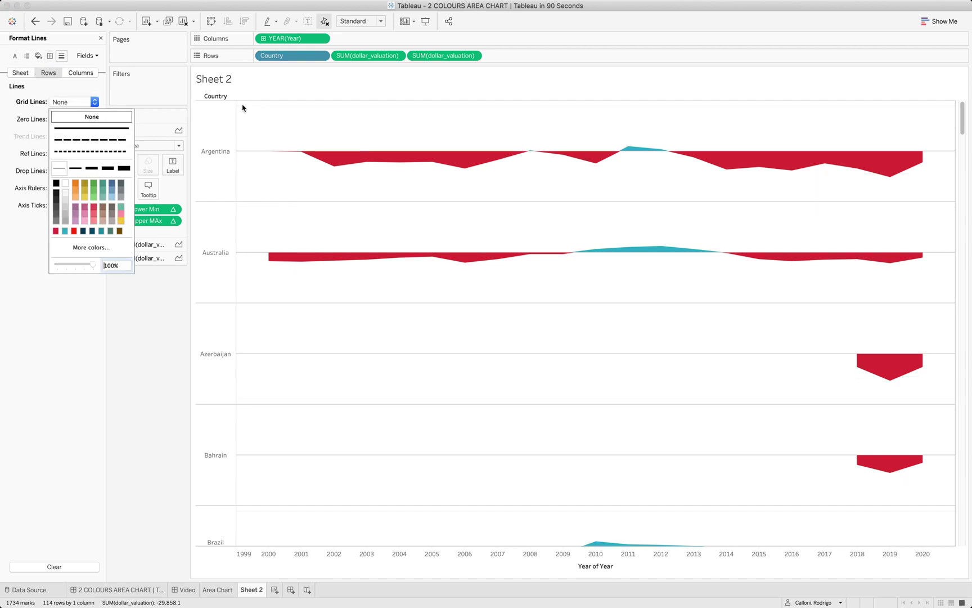
click(388, 129)
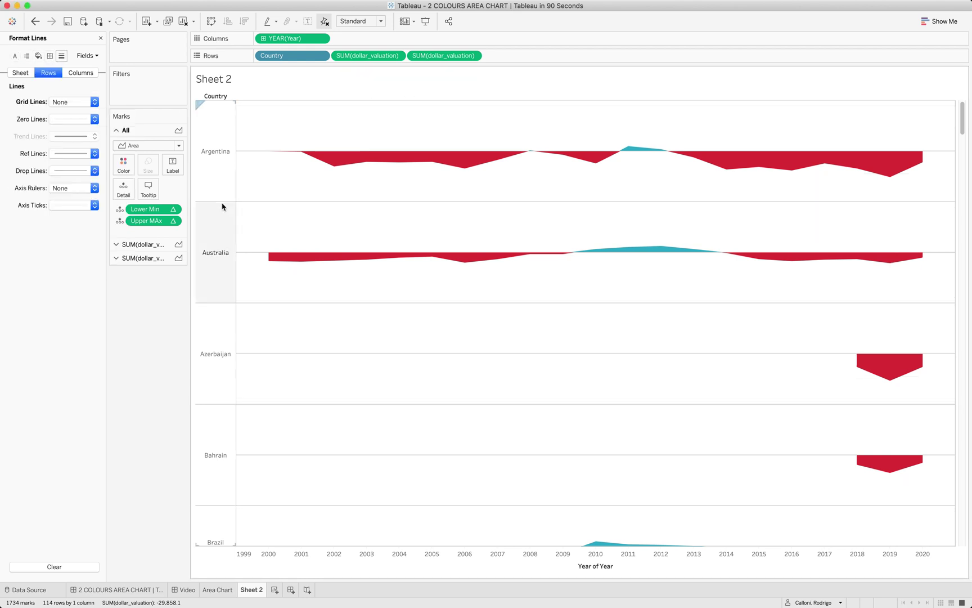
Shrink each country row's height and narrow the plot width, then scroll through the compact country bands
drag(221, 202, 219, 135)
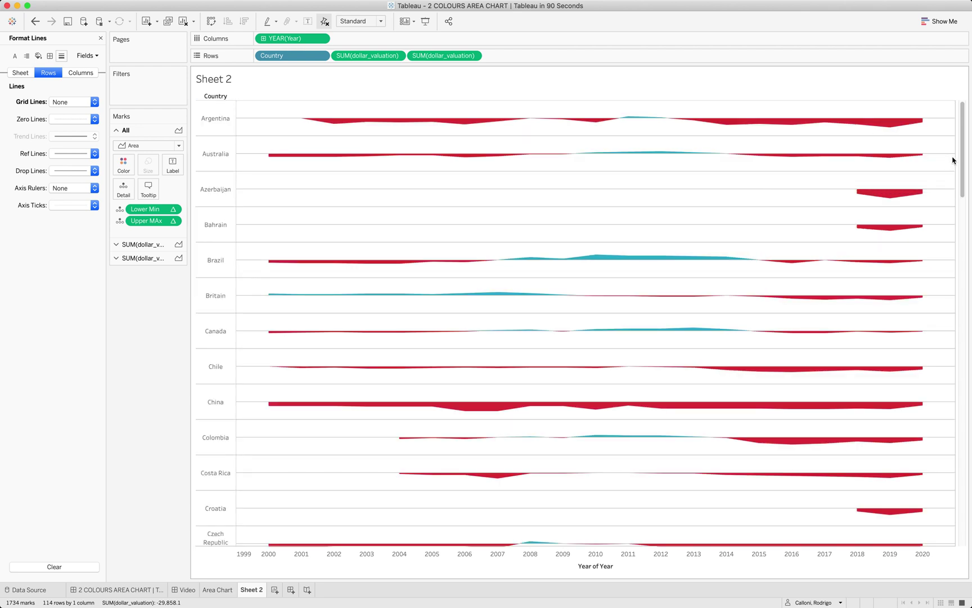
drag(955, 157, 351, 181)
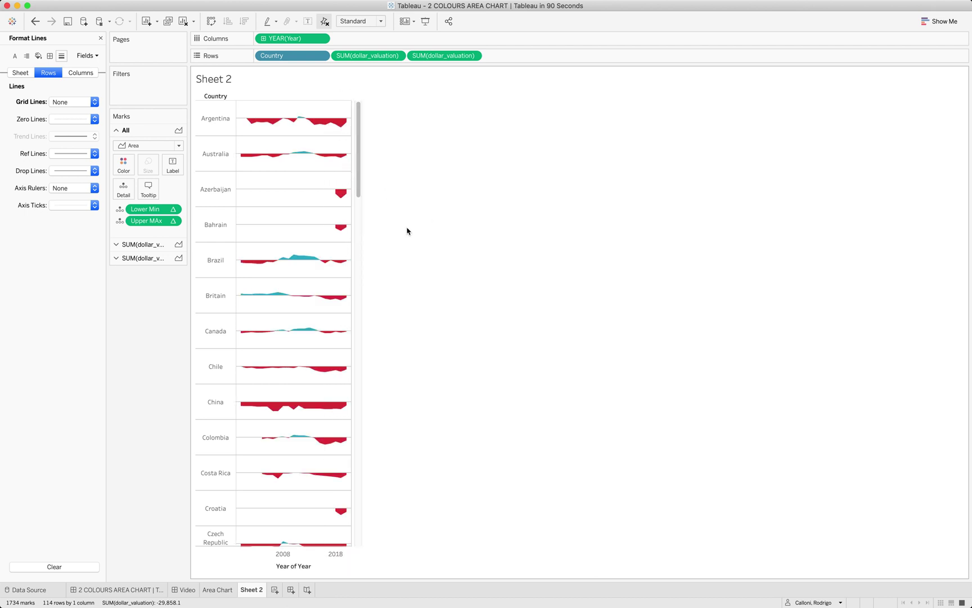
mouse_move(315, 351)
scroll(331, 400, down, 1)
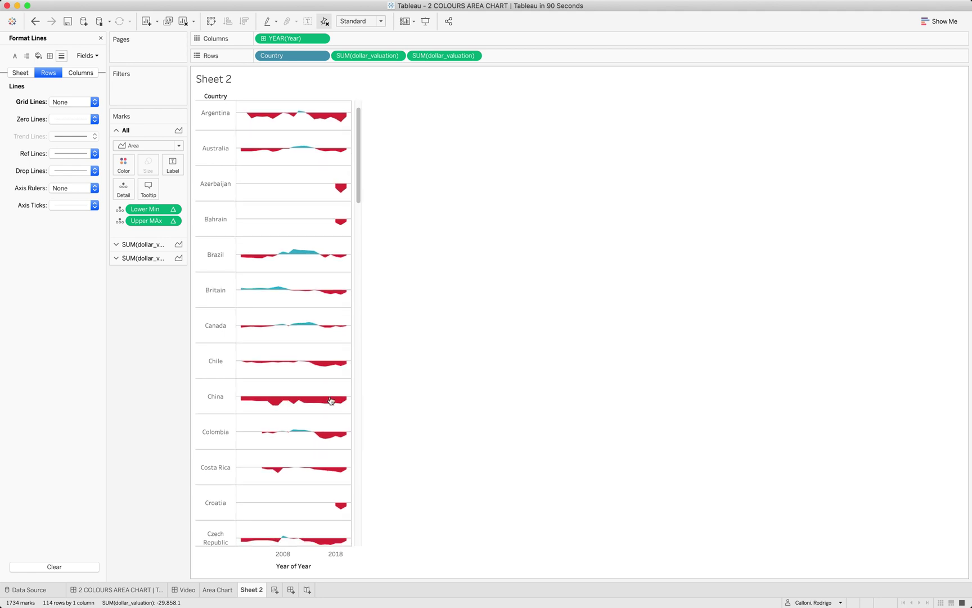
scroll(331, 400, down, 10)
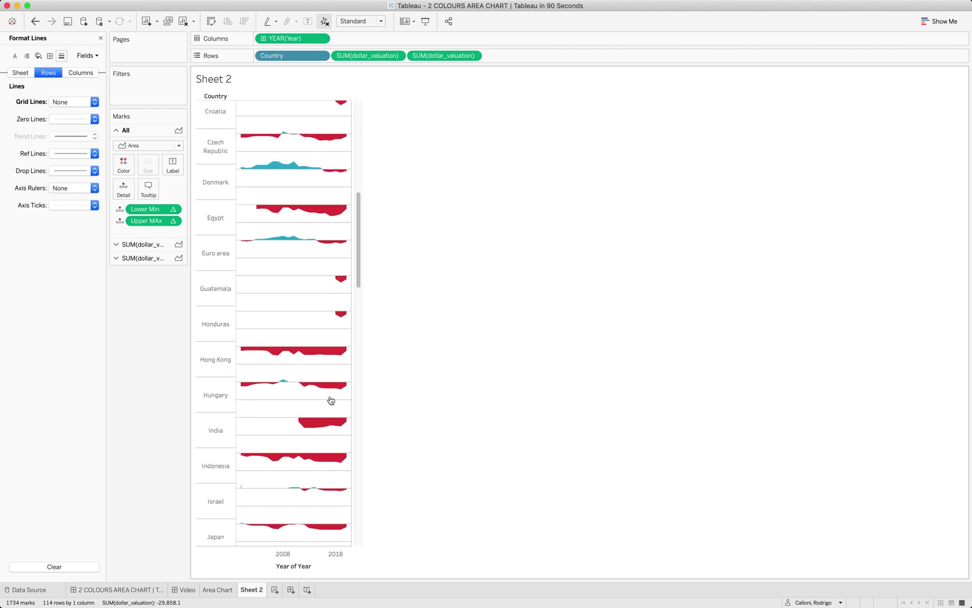
scroll(331, 400, down, 10)
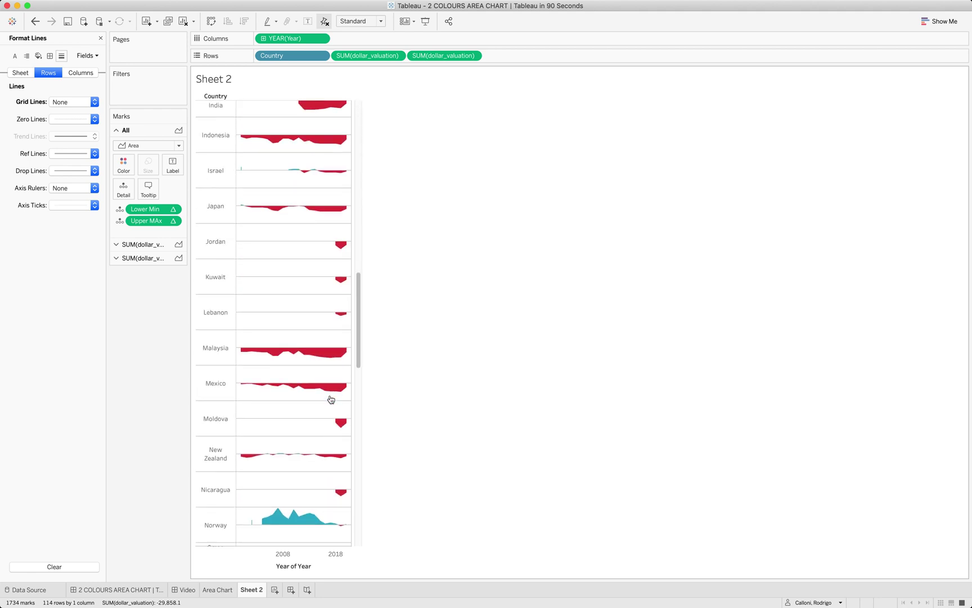
scroll(331, 400, up, 20)
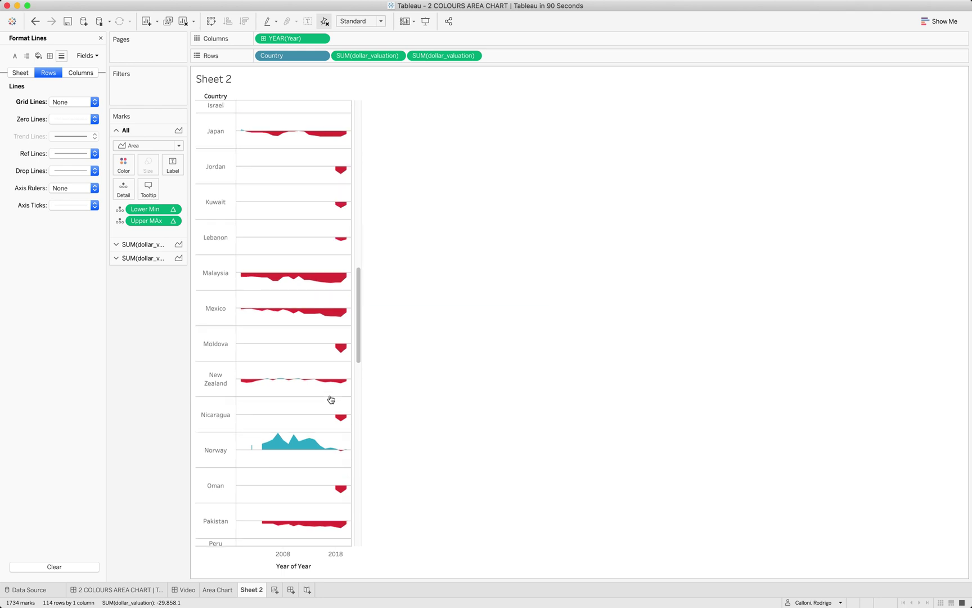